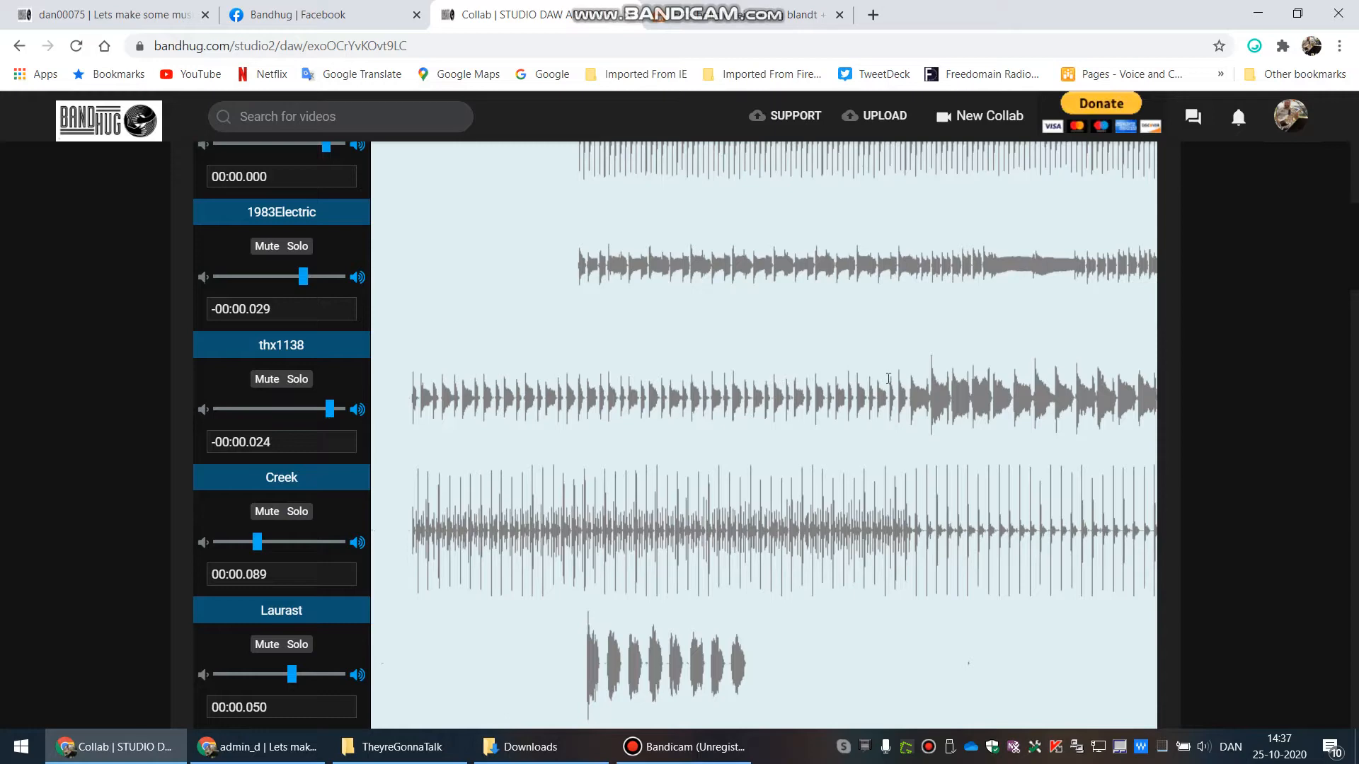
Step: Examine the waveforms of all tracks at the end of the song to see how each one finishes
{"action": "scroll", "coordinate": [594, 602], "scroll_direction": "down", "scroll_amount": 3}
{"action": "scroll", "coordinate": [601, 590], "scroll_direction": "up", "scroll_amount": 3}
{"action": "scroll", "coordinate": [592, 508], "scroll_direction": "down", "scroll_amount": 8}
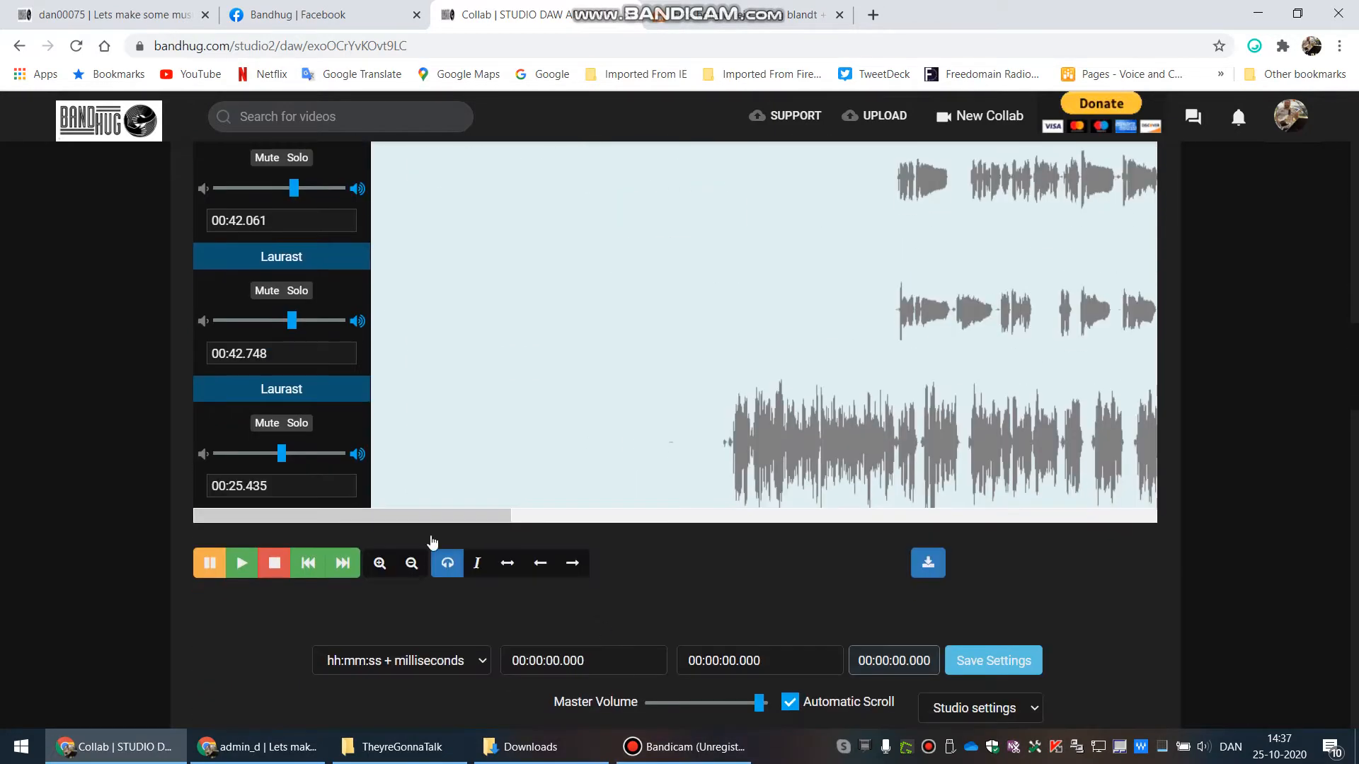
{"action": "left_click_drag", "start_coordinate": [440, 517], "coordinate": [1109, 430]}
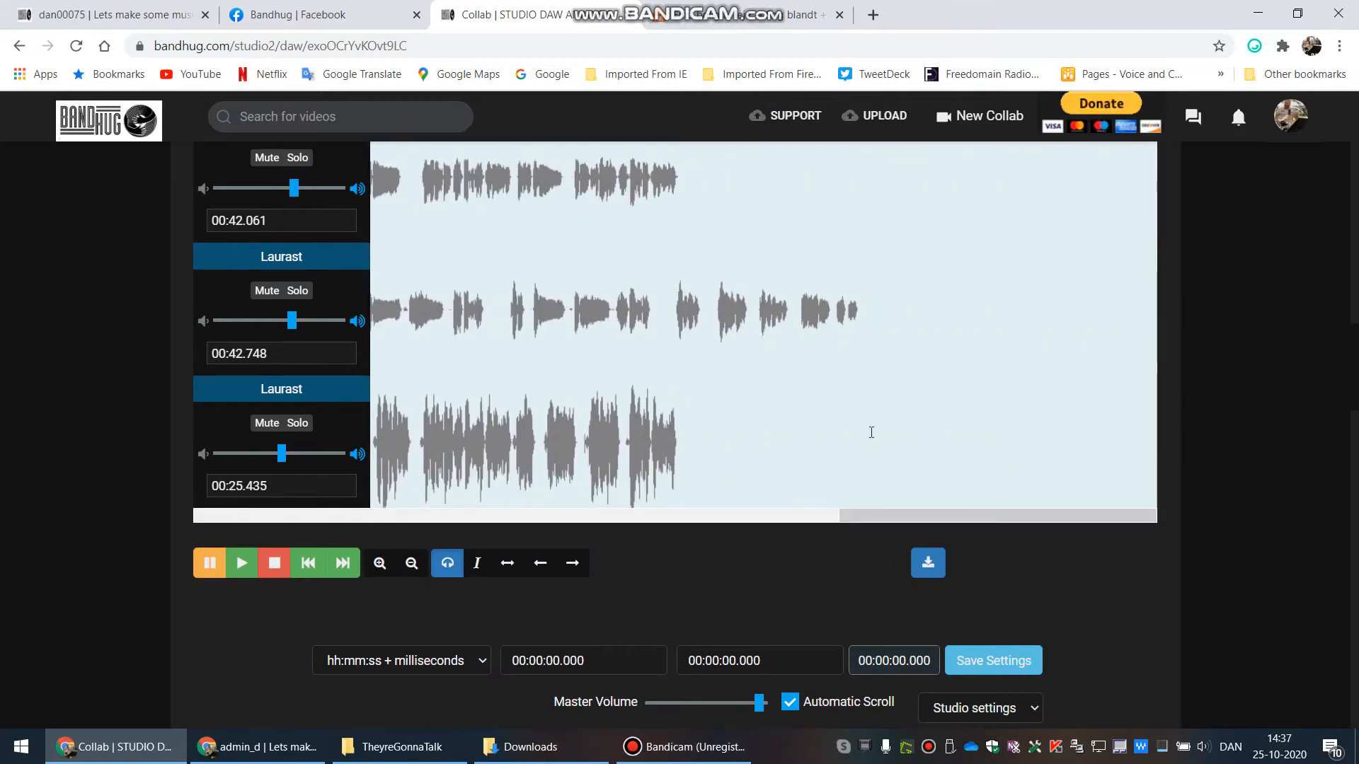
{"action": "scroll", "coordinate": [792, 428], "scroll_direction": "up", "scroll_amount": 7}
{"action": "scroll", "coordinate": [792, 428], "scroll_direction": "up", "scroll_amount": 5}
{"action": "scroll", "coordinate": [777, 431], "scroll_direction": "up", "scroll_amount": 2}
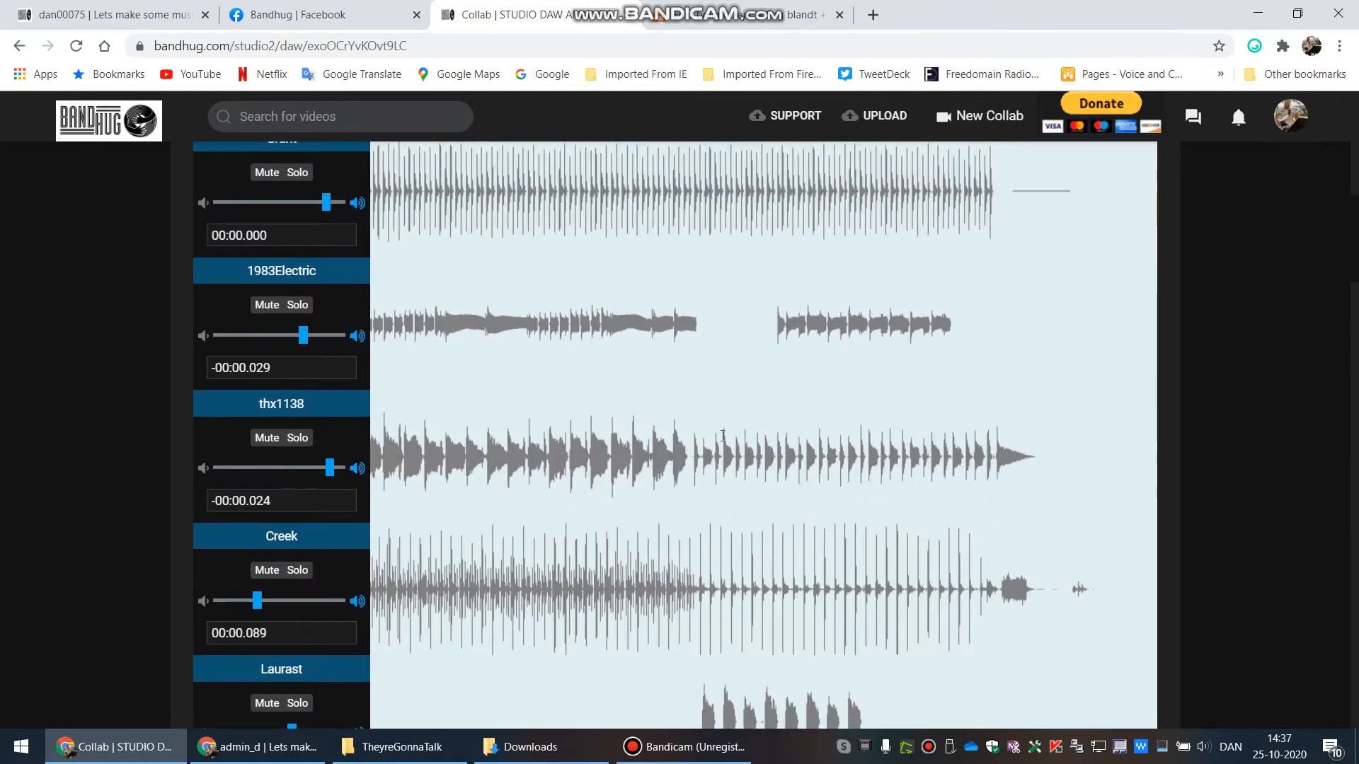
{"action": "scroll", "coordinate": [754, 402], "scroll_direction": "up", "scroll_amount": 8}
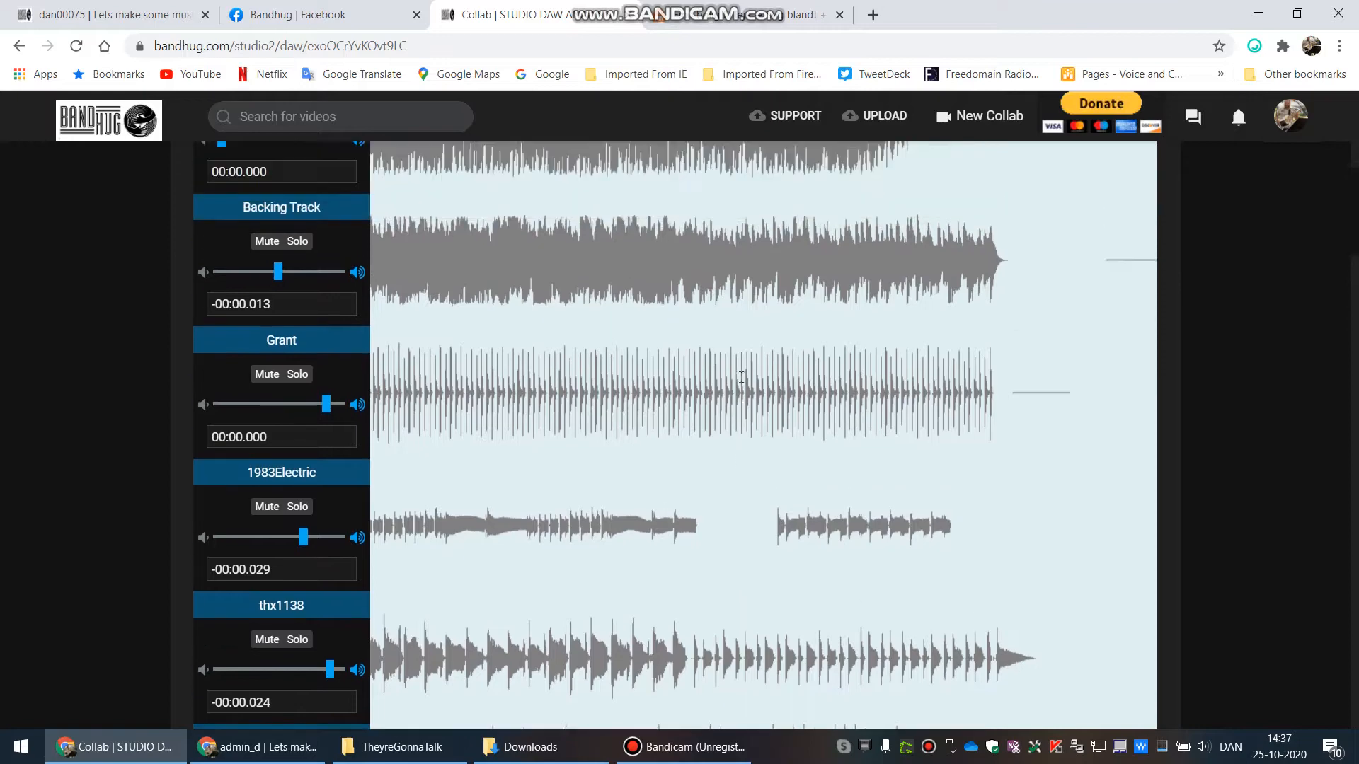
{"action": "scroll", "coordinate": [741, 441], "scroll_direction": "down", "scroll_amount": 11}
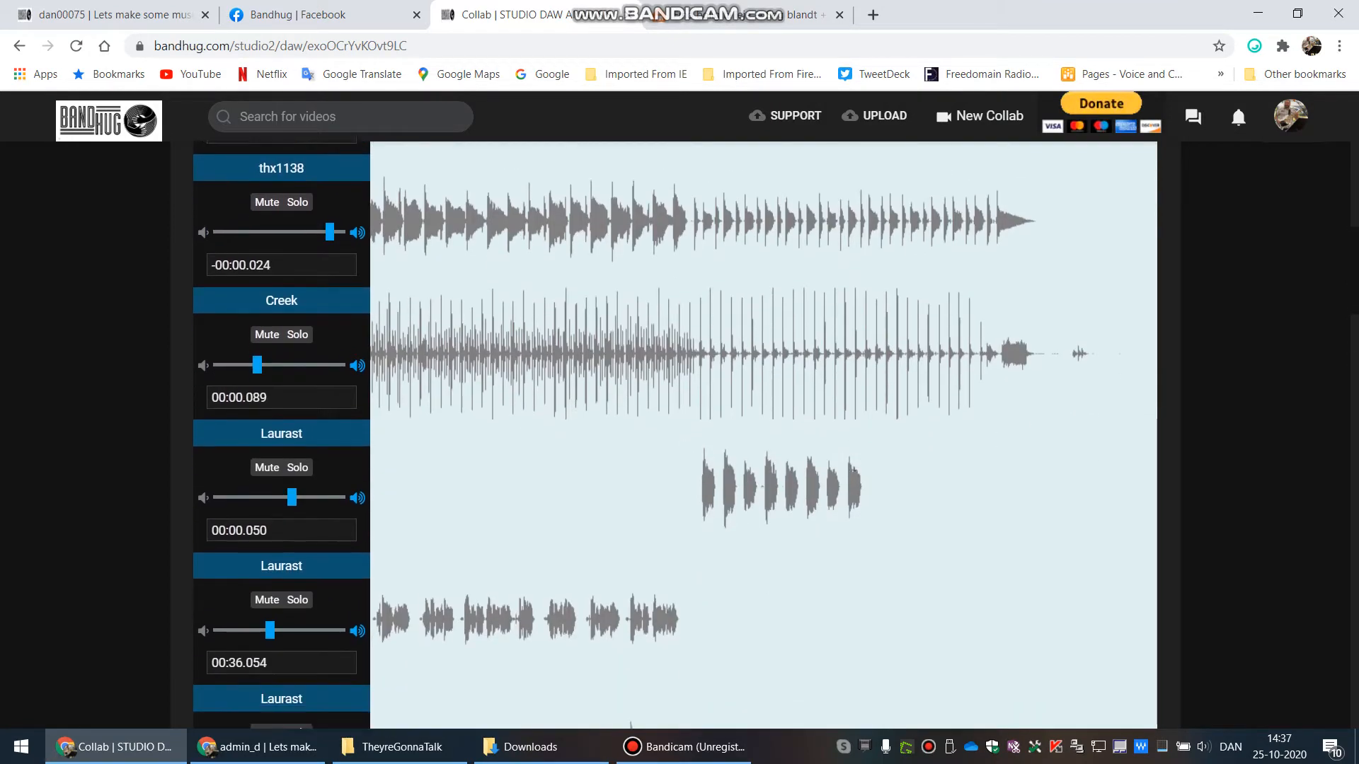
{"action": "scroll", "coordinate": [852, 471], "scroll_direction": "down", "scroll_amount": 5}
{"action": "scroll", "coordinate": [850, 424], "scroll_direction": "up", "scroll_amount": 5}
{"action": "scroll", "coordinate": [850, 425], "scroll_direction": "up", "scroll_amount": 3}
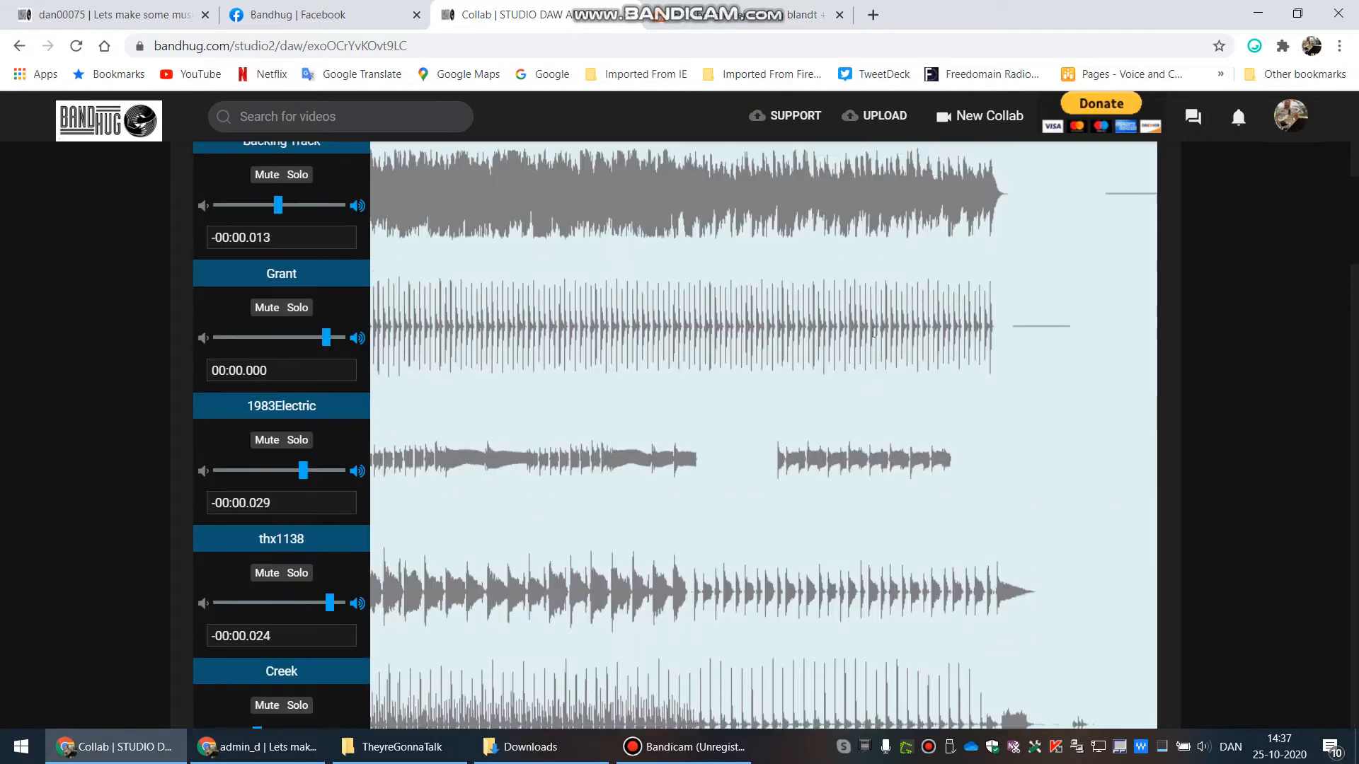
{"action": "scroll", "coordinate": [857, 439], "scroll_direction": "down", "scroll_amount": 9}
{"action": "scroll", "coordinate": [862, 451], "scroll_direction": "up", "scroll_amount": 7}
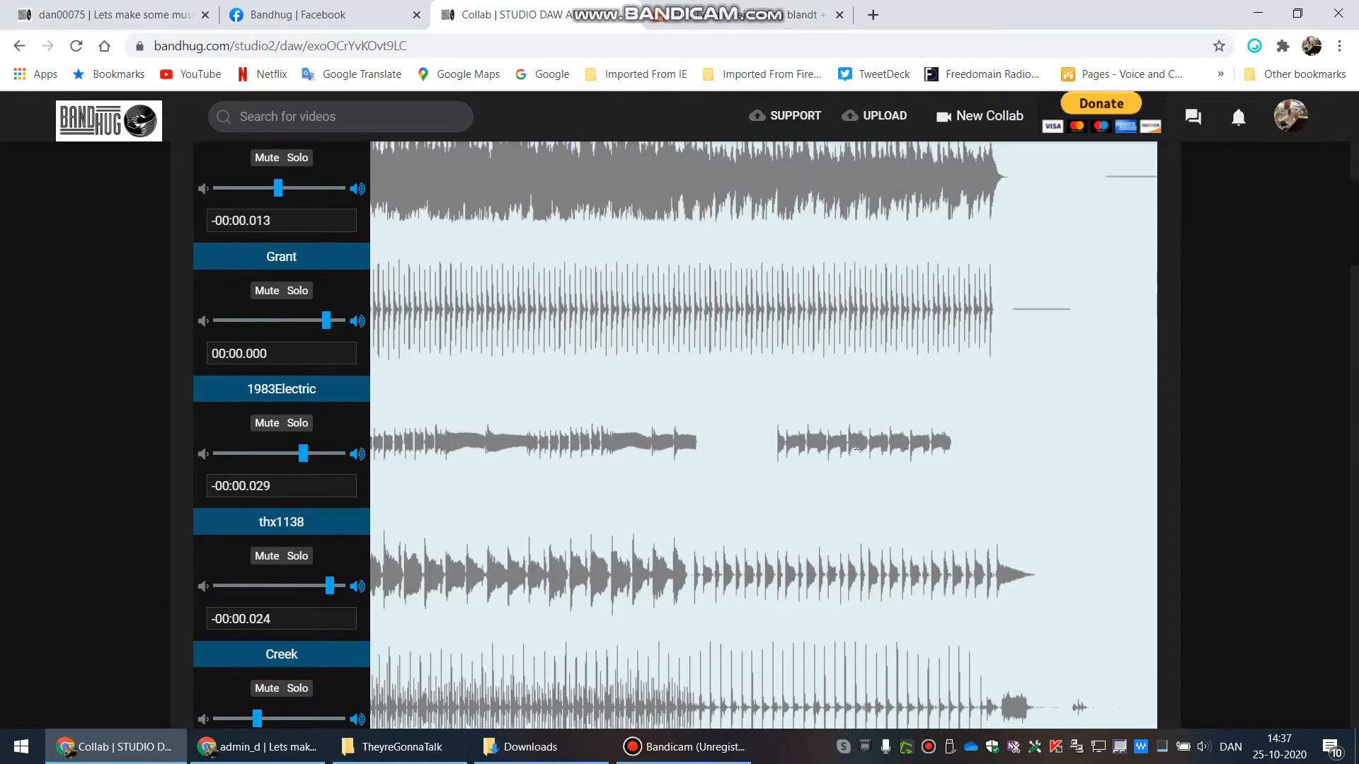
{"action": "scroll", "coordinate": [855, 444], "scroll_direction": "up", "scroll_amount": 2}
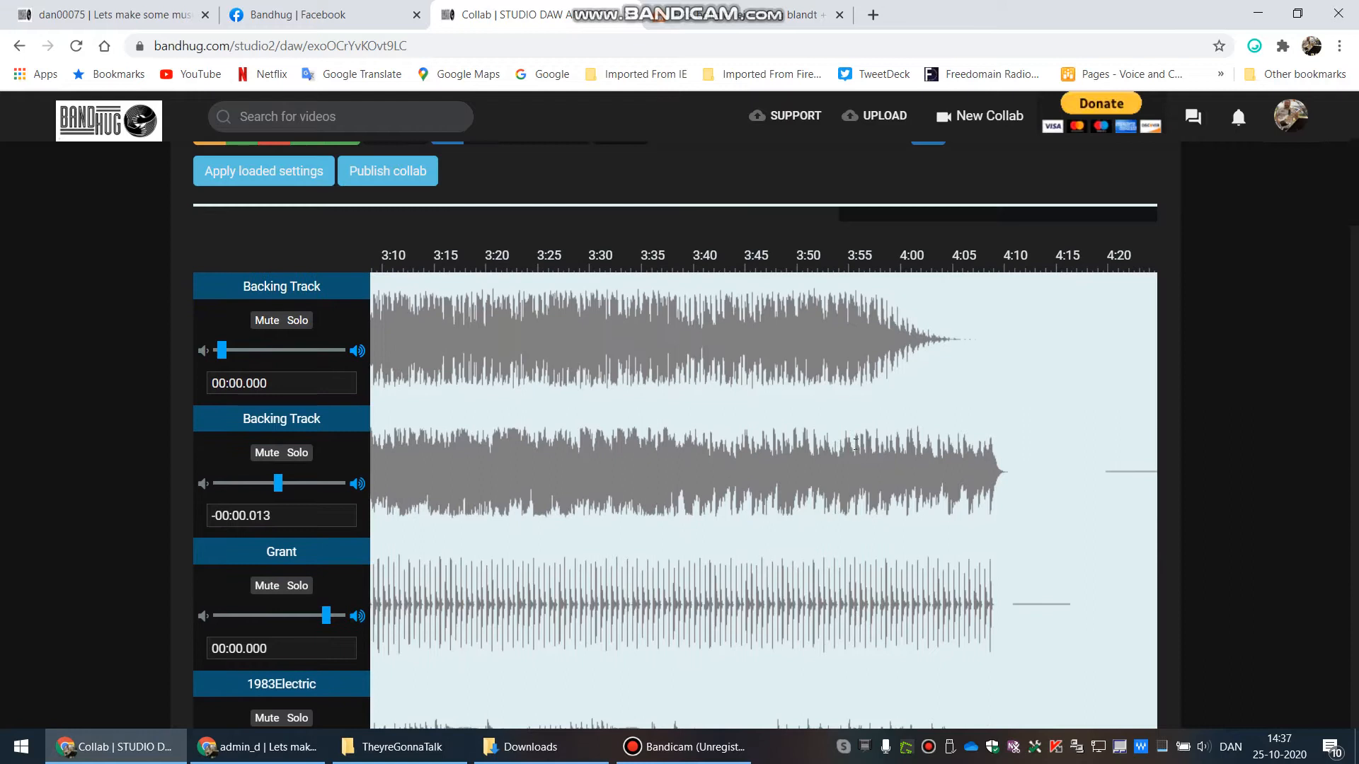
{"action": "scroll", "coordinate": [855, 445], "scroll_direction": "down", "scroll_amount": 3}
{"action": "scroll", "coordinate": [855, 444], "scroll_direction": "down", "scroll_amount": 4}
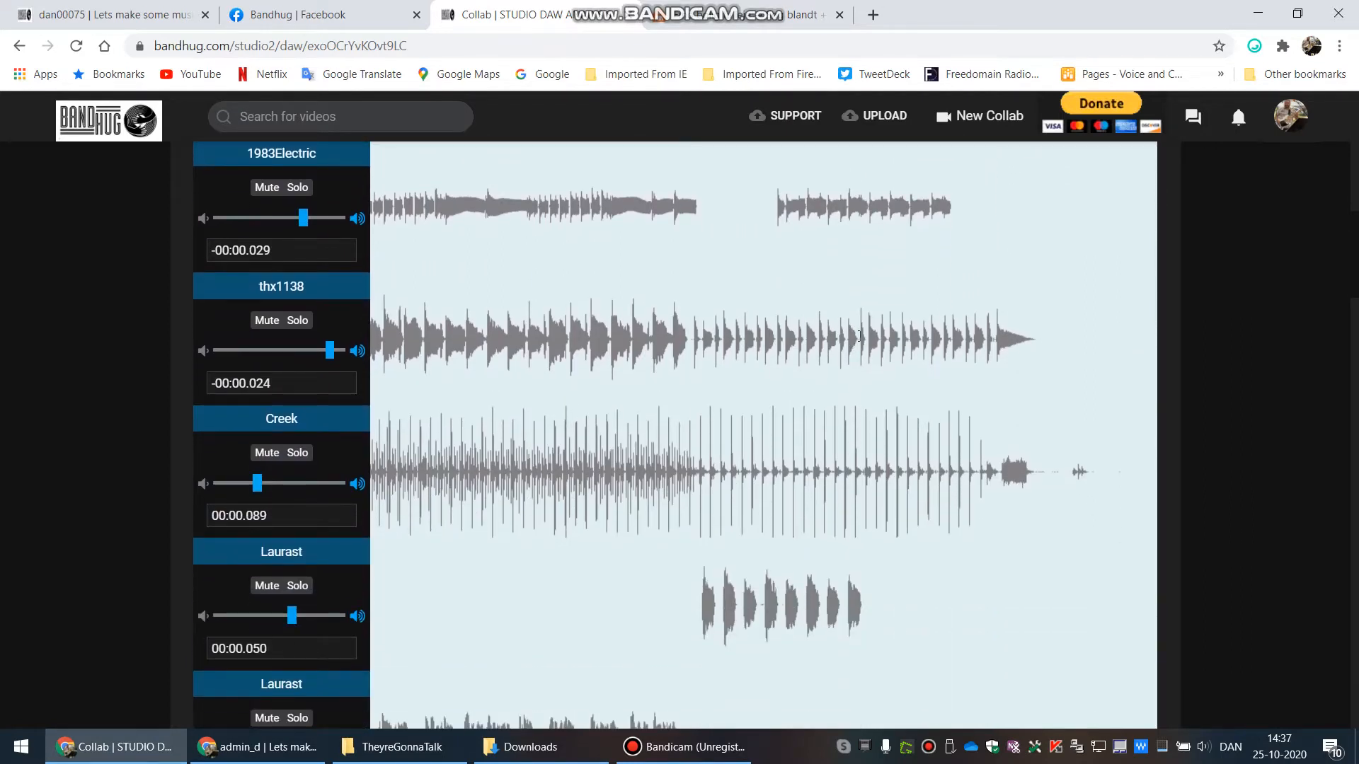
{"action": "scroll", "coordinate": [858, 336], "scroll_direction": "up", "scroll_amount": 12}
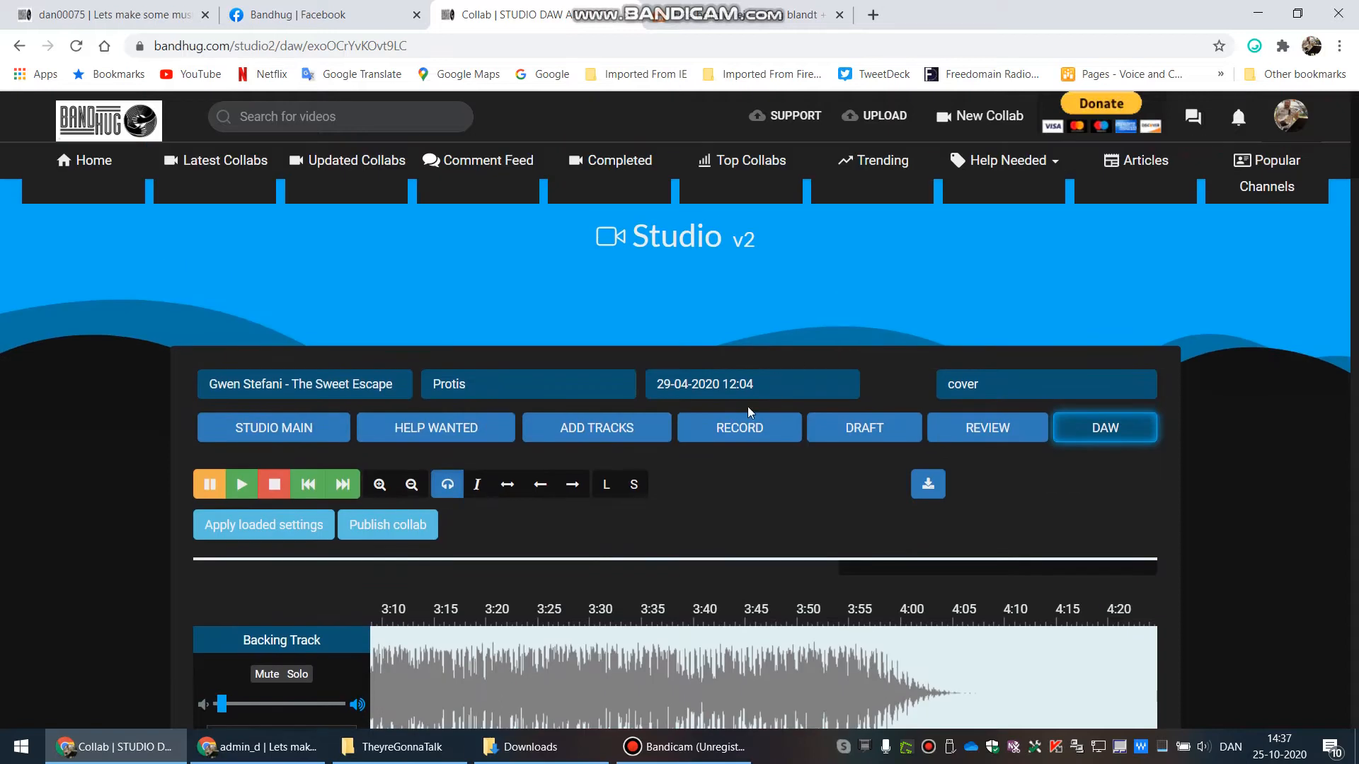
Step: Apply a linear fade-out to the end of the thx1138 track, from about 3:51 to 4:14
{"action": "left_click", "coordinate": [573, 487]}
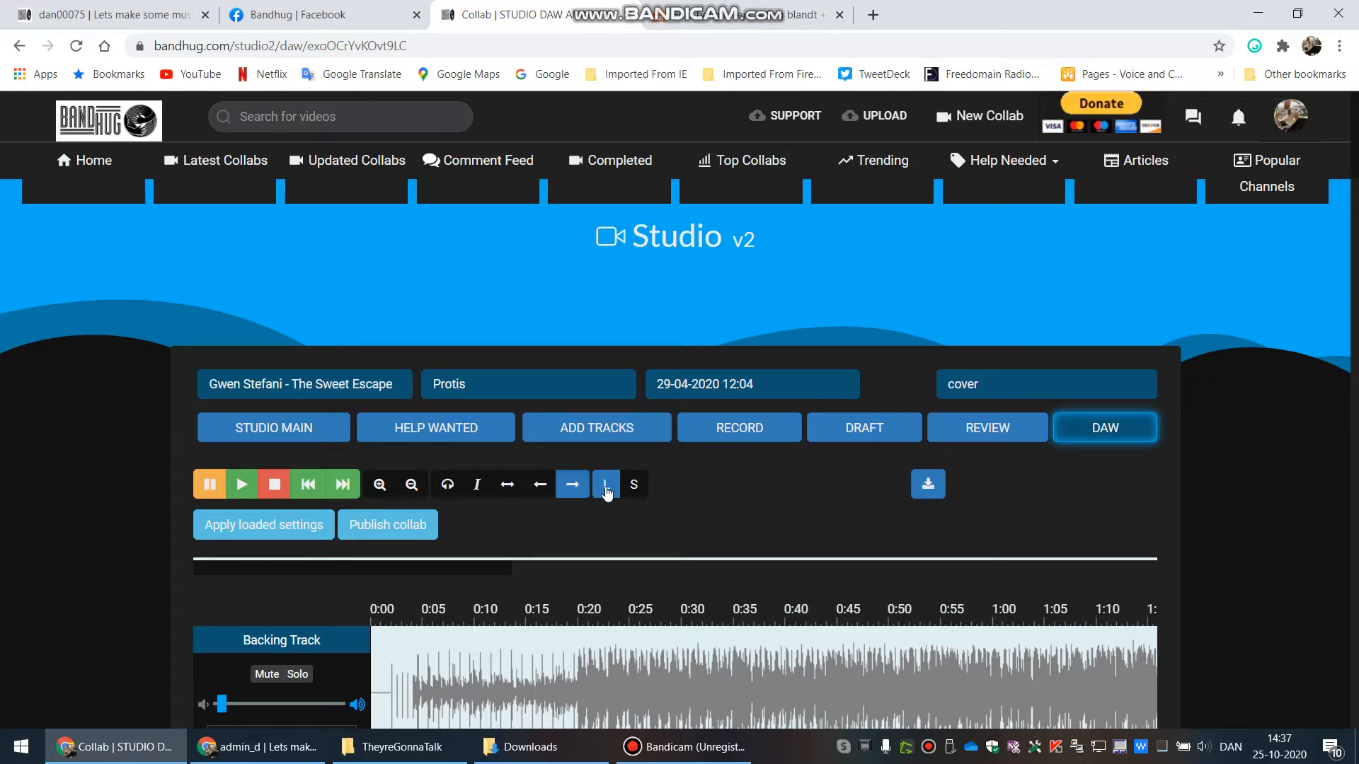
{"action": "scroll", "coordinate": [889, 509], "scroll_direction": "down", "scroll_amount": 10}
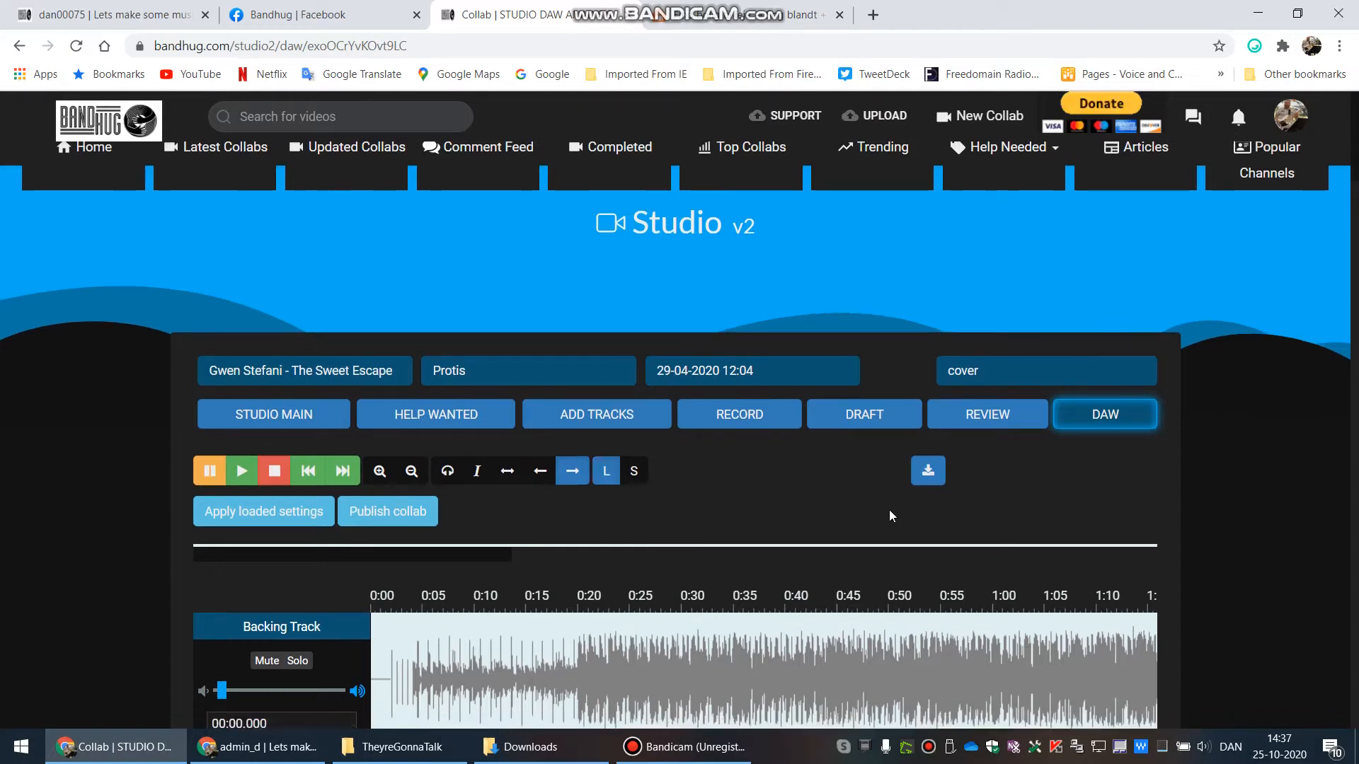
{"action": "scroll", "coordinate": [902, 487], "scroll_direction": "up", "scroll_amount": 8}
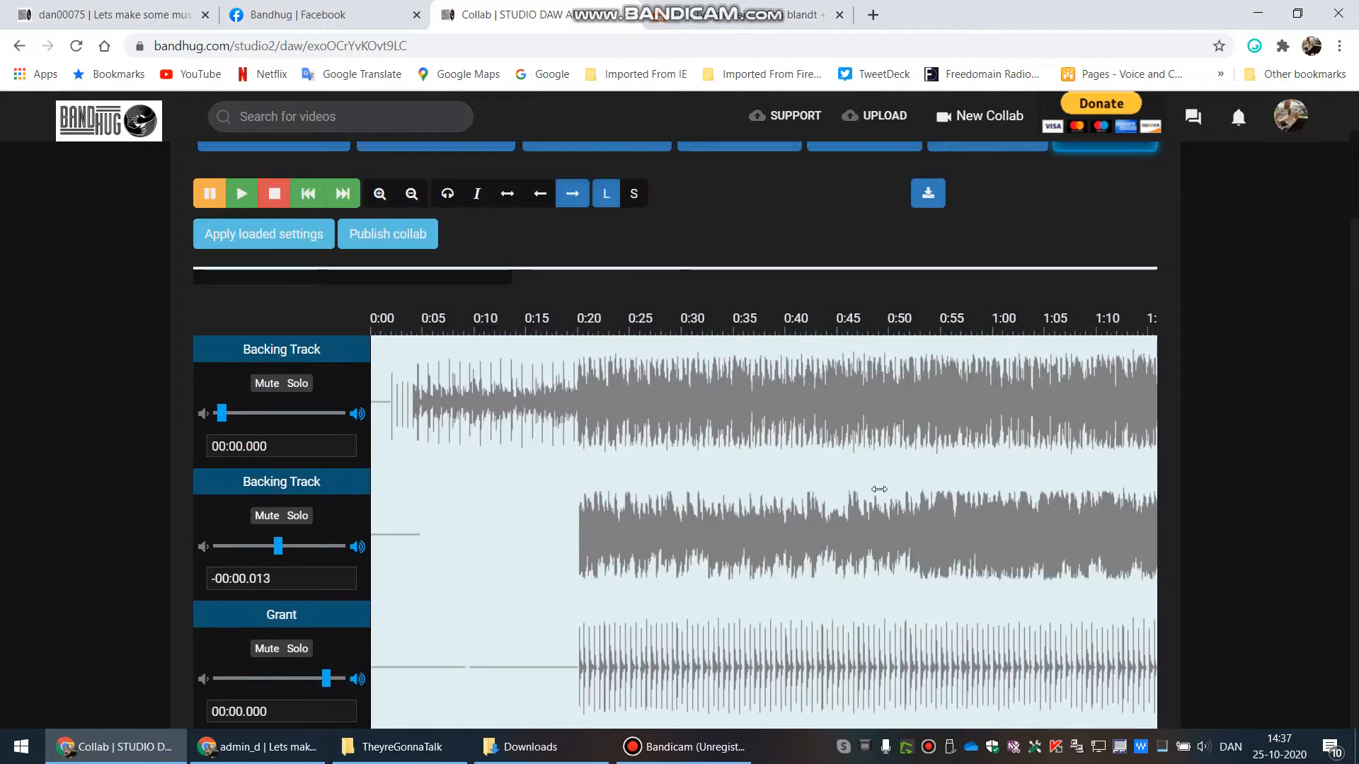
{"action": "scroll", "coordinate": [776, 506], "scroll_direction": "down", "scroll_amount": 6}
{"action": "scroll", "coordinate": [653, 624], "scroll_direction": "down", "scroll_amount": 10}
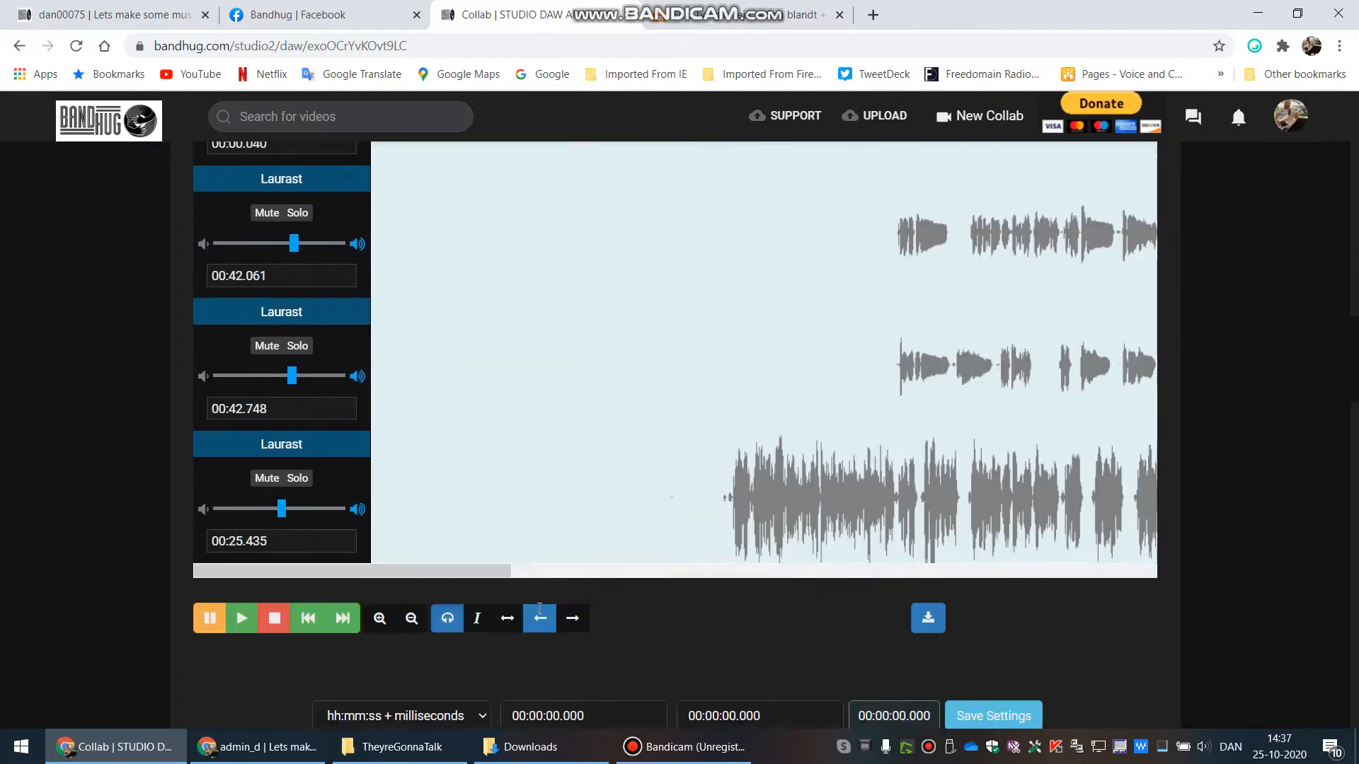
{"action": "left_click_drag", "start_coordinate": [468, 342], "coordinate": [1253, 269]}
{"action": "scroll", "coordinate": [912, 375], "scroll_direction": "up", "scroll_amount": 8}
{"action": "scroll", "coordinate": [904, 388], "scroll_direction": "up", "scroll_amount": 10}
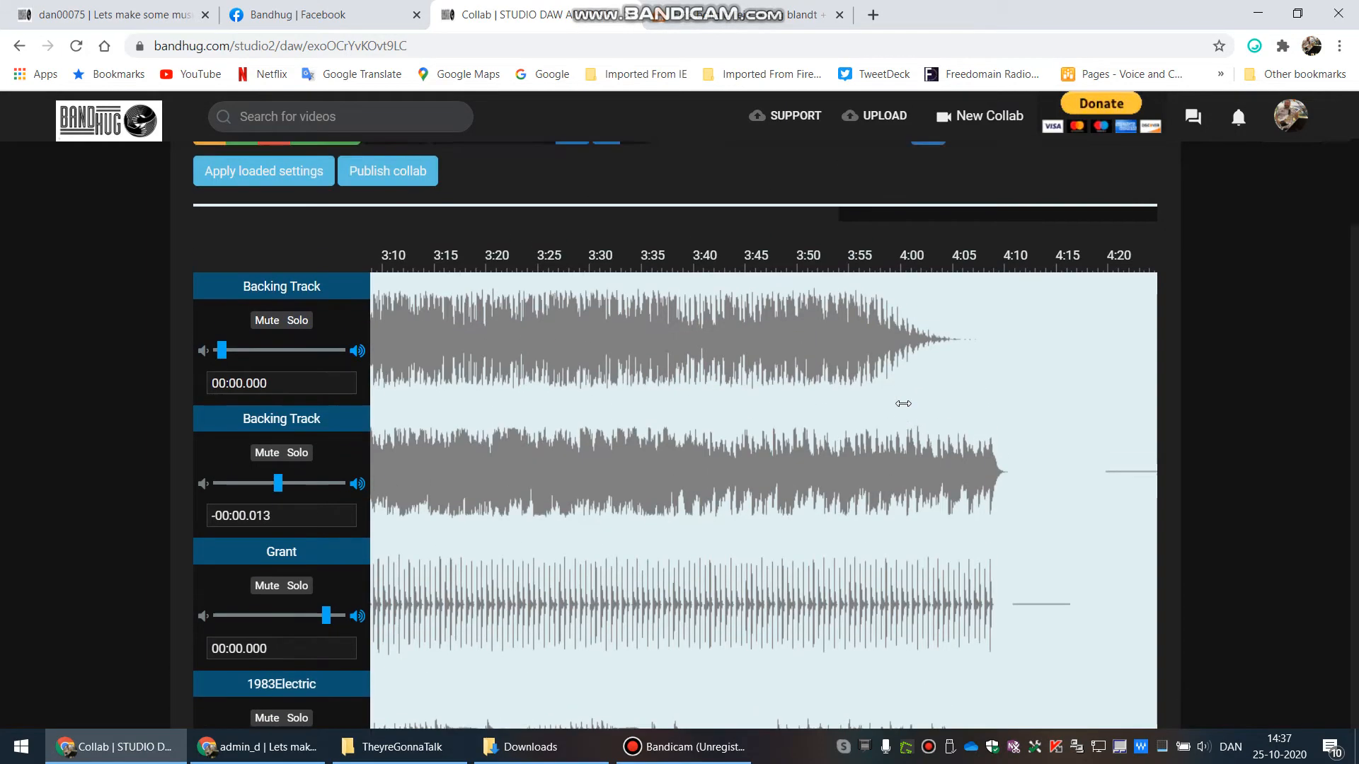
{"action": "scroll", "coordinate": [906, 409], "scroll_direction": "down", "scroll_amount": 3}
{"action": "scroll", "coordinate": [906, 409], "scroll_direction": "down", "scroll_amount": 6}
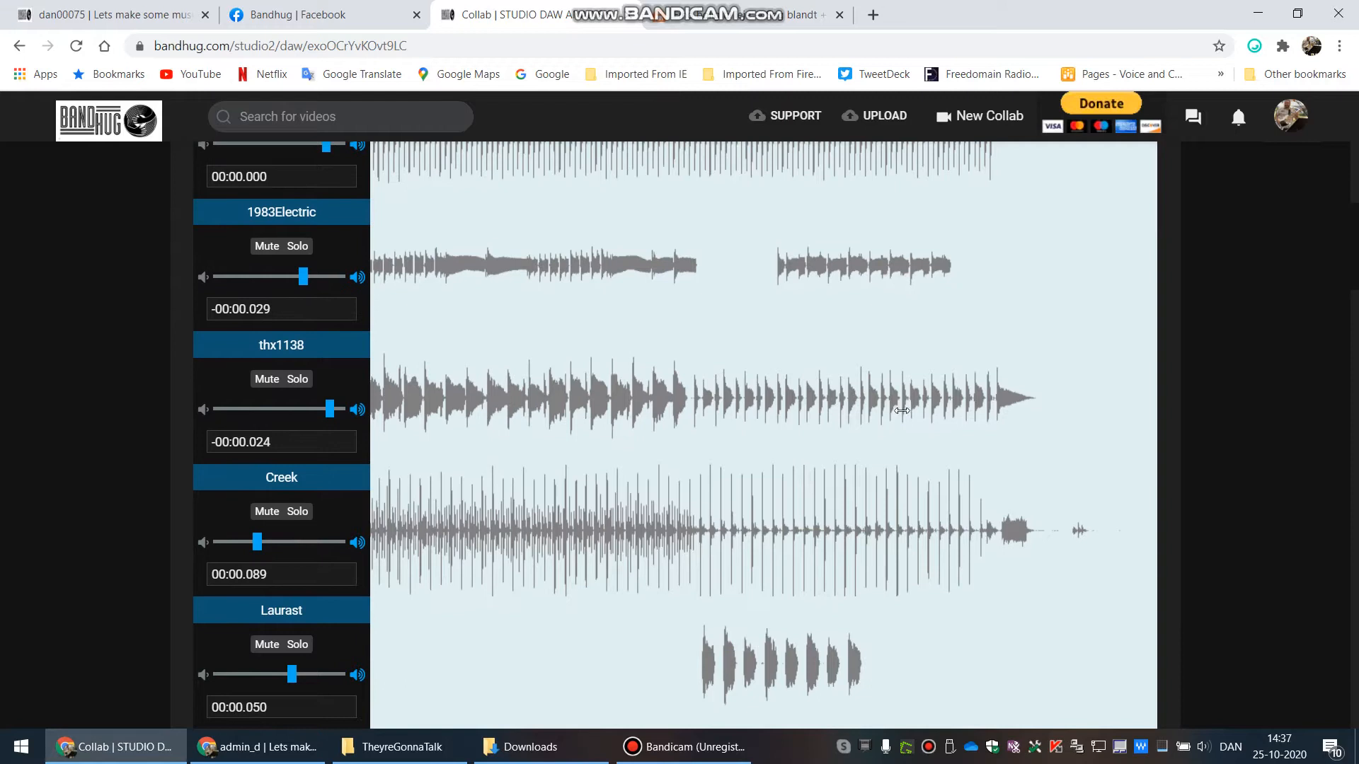
{"action": "scroll", "coordinate": [905, 407], "scroll_direction": "down", "scroll_amount": 3}
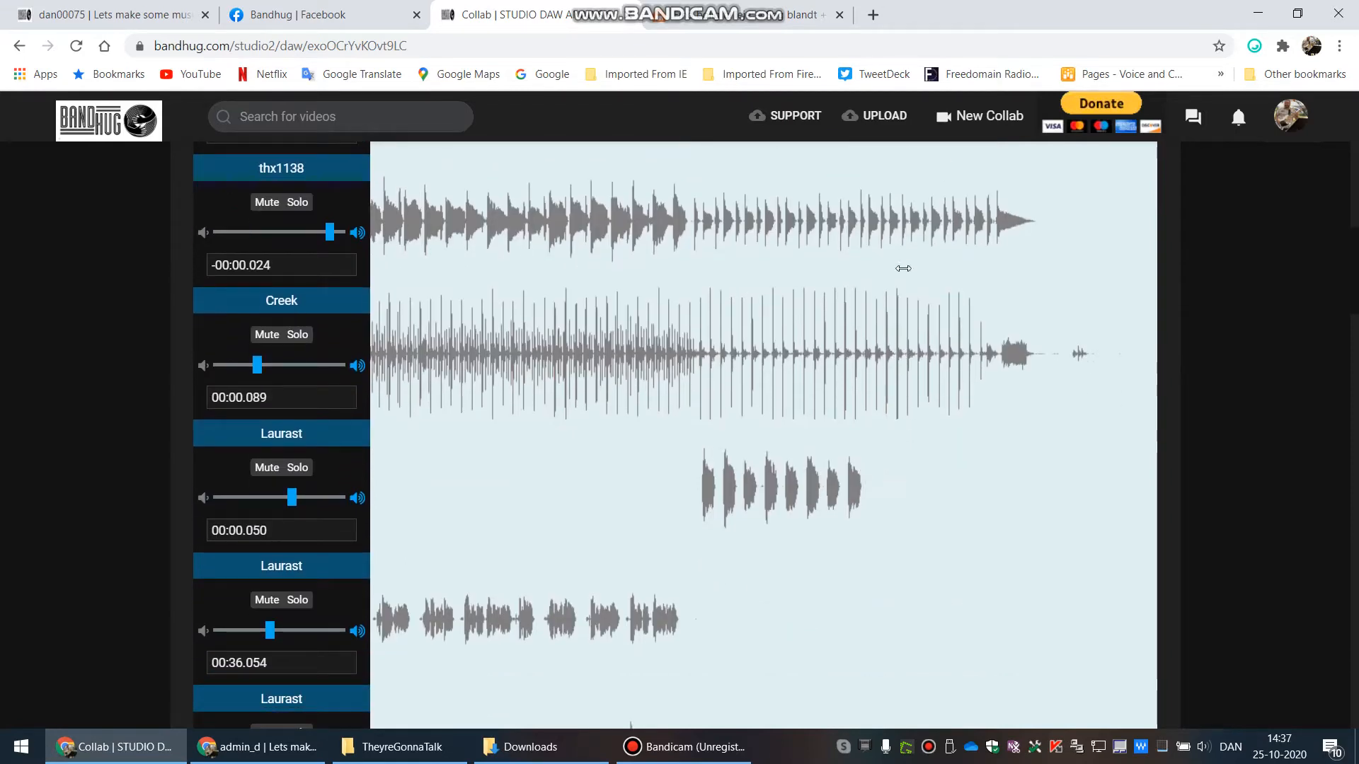
{"action": "left_click", "coordinate": [1045, 222]}
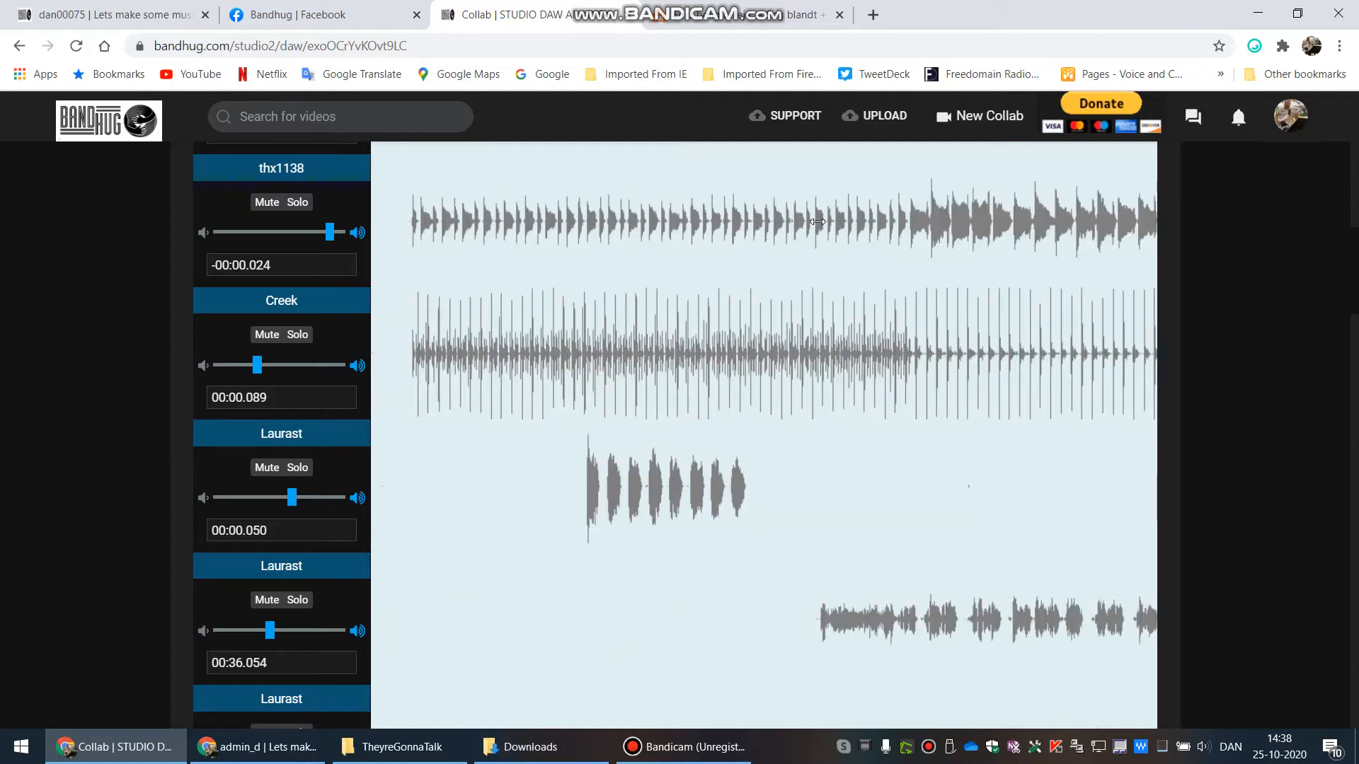
Step: Return to the end of the timeline and inspect the fade-out on the thx1138 track
{"action": "scroll", "coordinate": [817, 222], "scroll_direction": "down", "scroll_amount": 10}
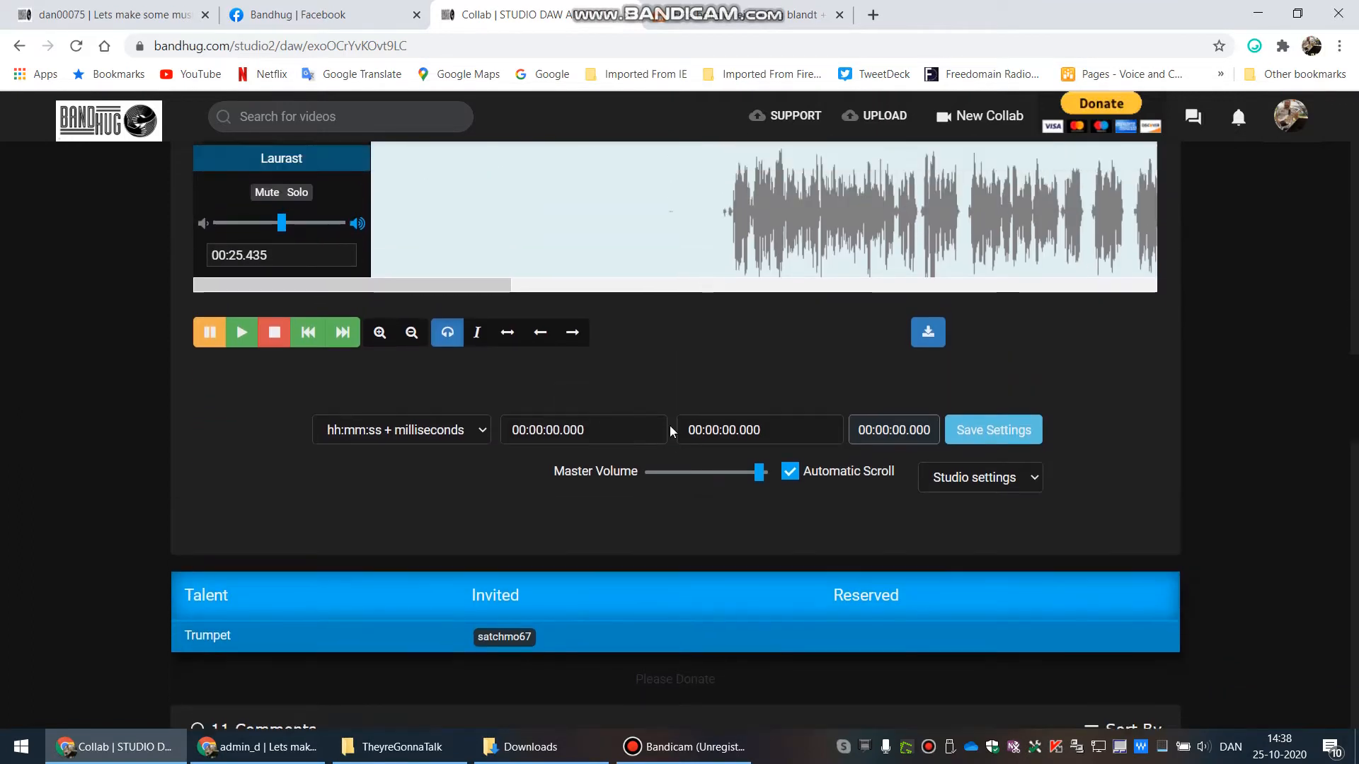
{"action": "scroll", "coordinate": [670, 426], "scroll_direction": "up", "scroll_amount": 2}
{"action": "left_click_drag", "start_coordinate": [423, 398], "coordinate": [1051, 347]}
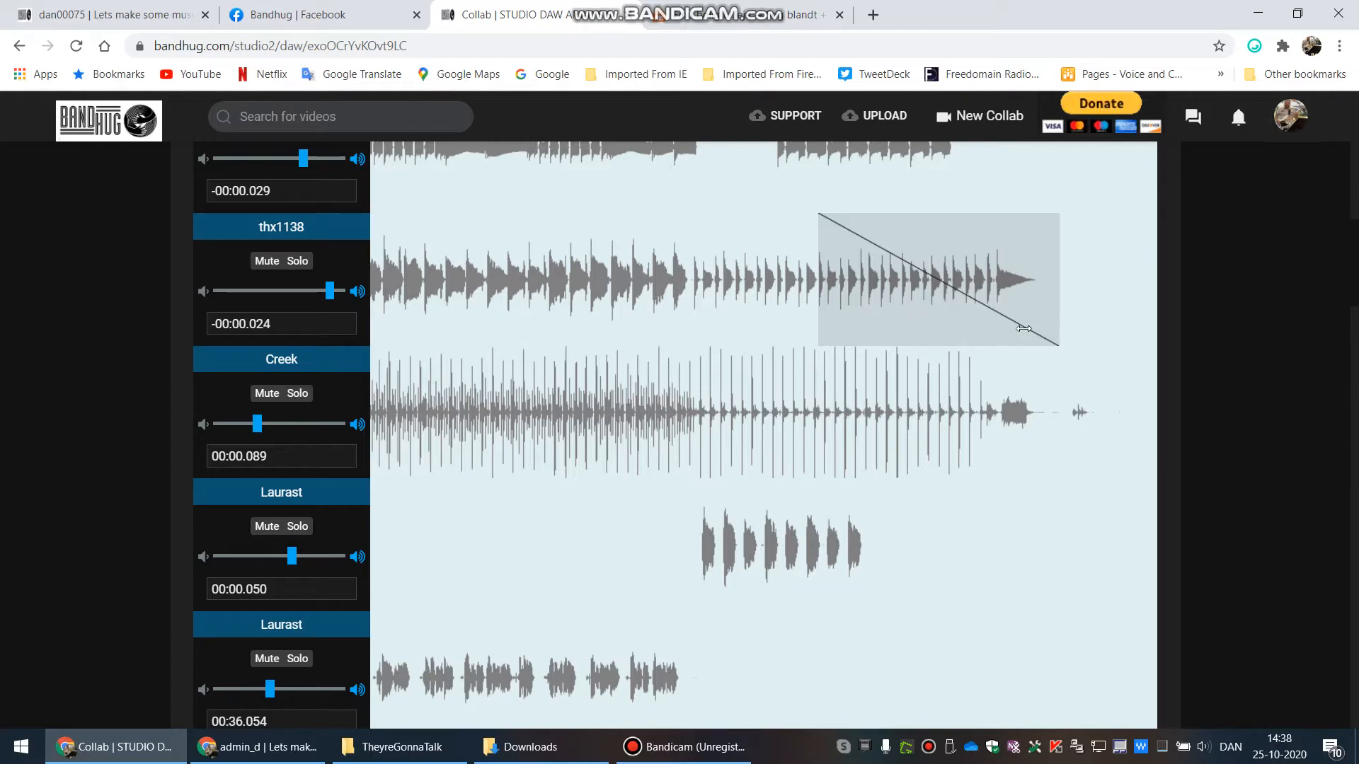
{"action": "scroll", "coordinate": [934, 342], "scroll_direction": "up", "scroll_amount": 2}
{"action": "scroll", "coordinate": [955, 355], "scroll_direction": "down", "scroll_amount": 5}
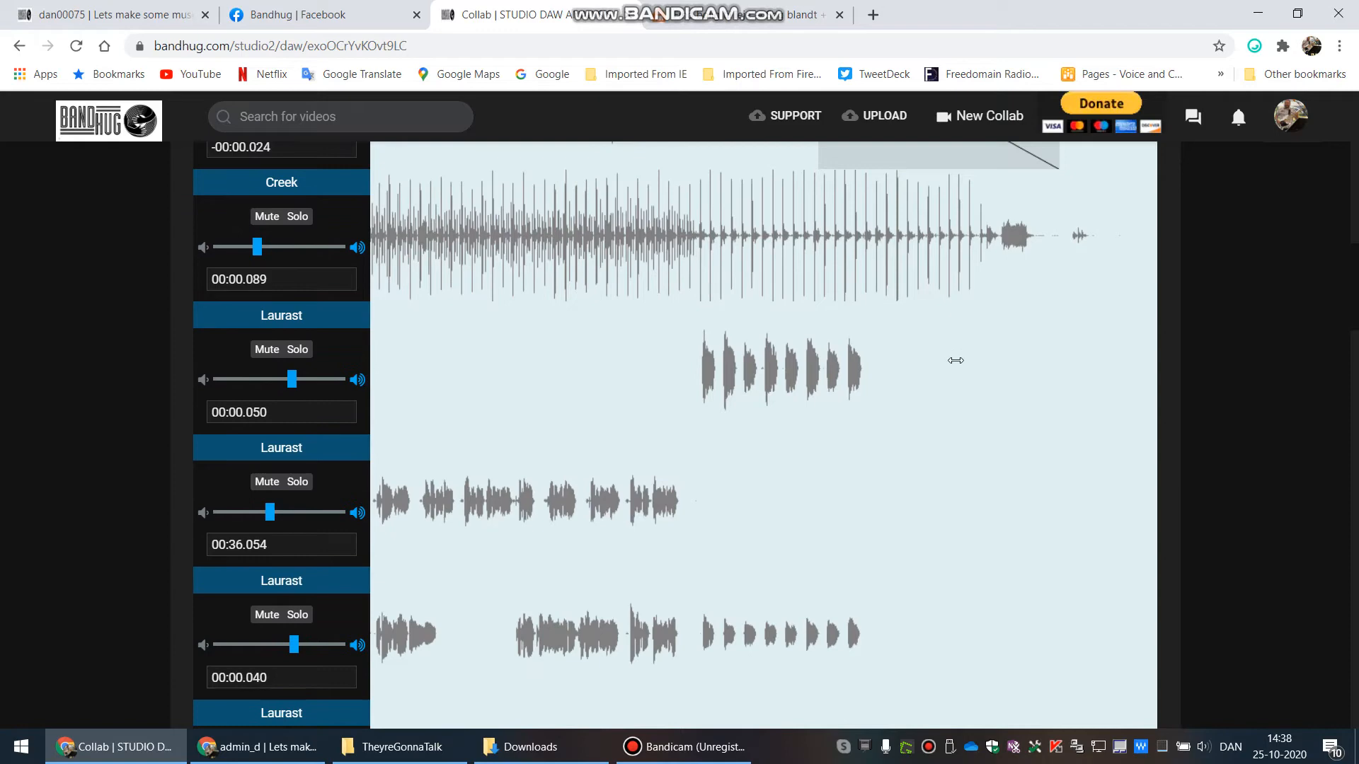
{"action": "scroll", "coordinate": [949, 367], "scroll_direction": "up", "scroll_amount": 6}
{"action": "scroll", "coordinate": [948, 398], "scroll_direction": "down", "scroll_amount": 10}
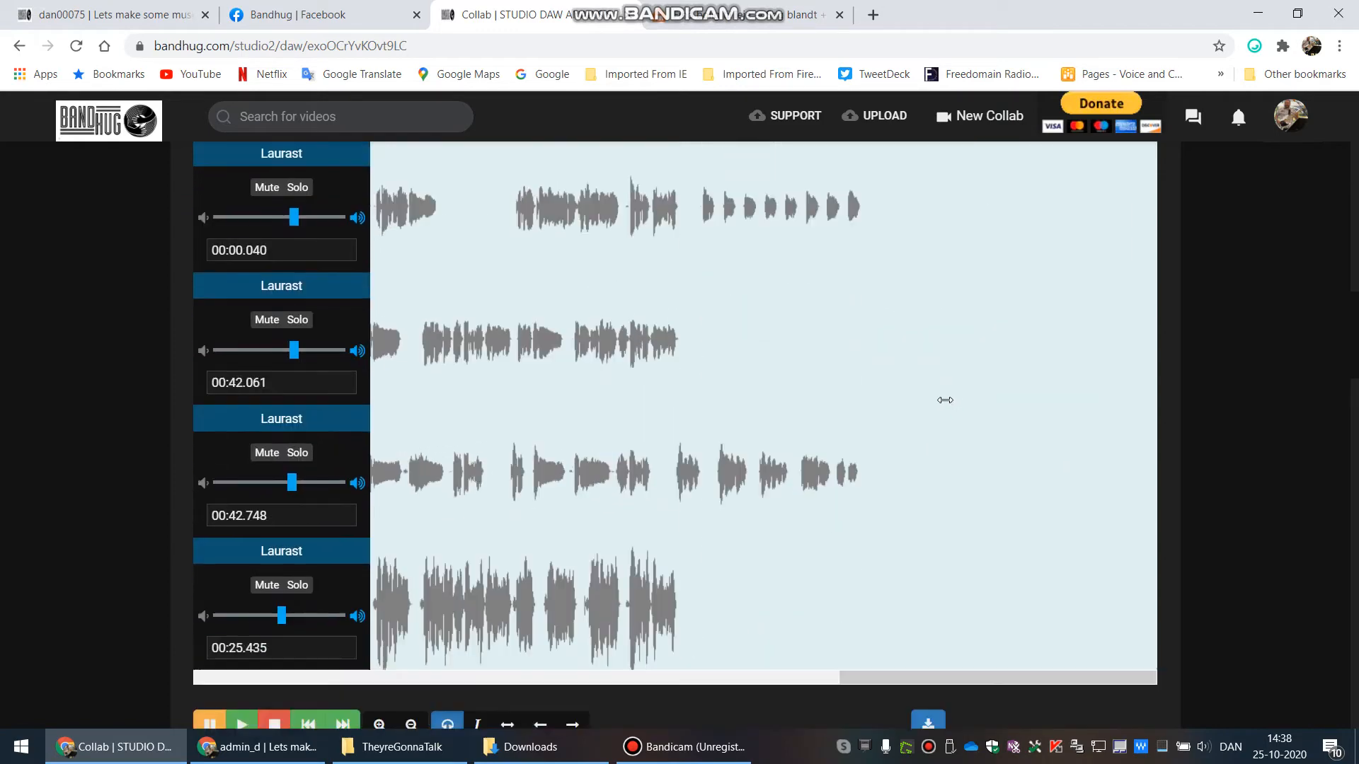
Step: Play the mix, skip ahead to the song's ending to hear the thx1138 fade-out, and stop playback
{"action": "left_click", "coordinate": [238, 330]}
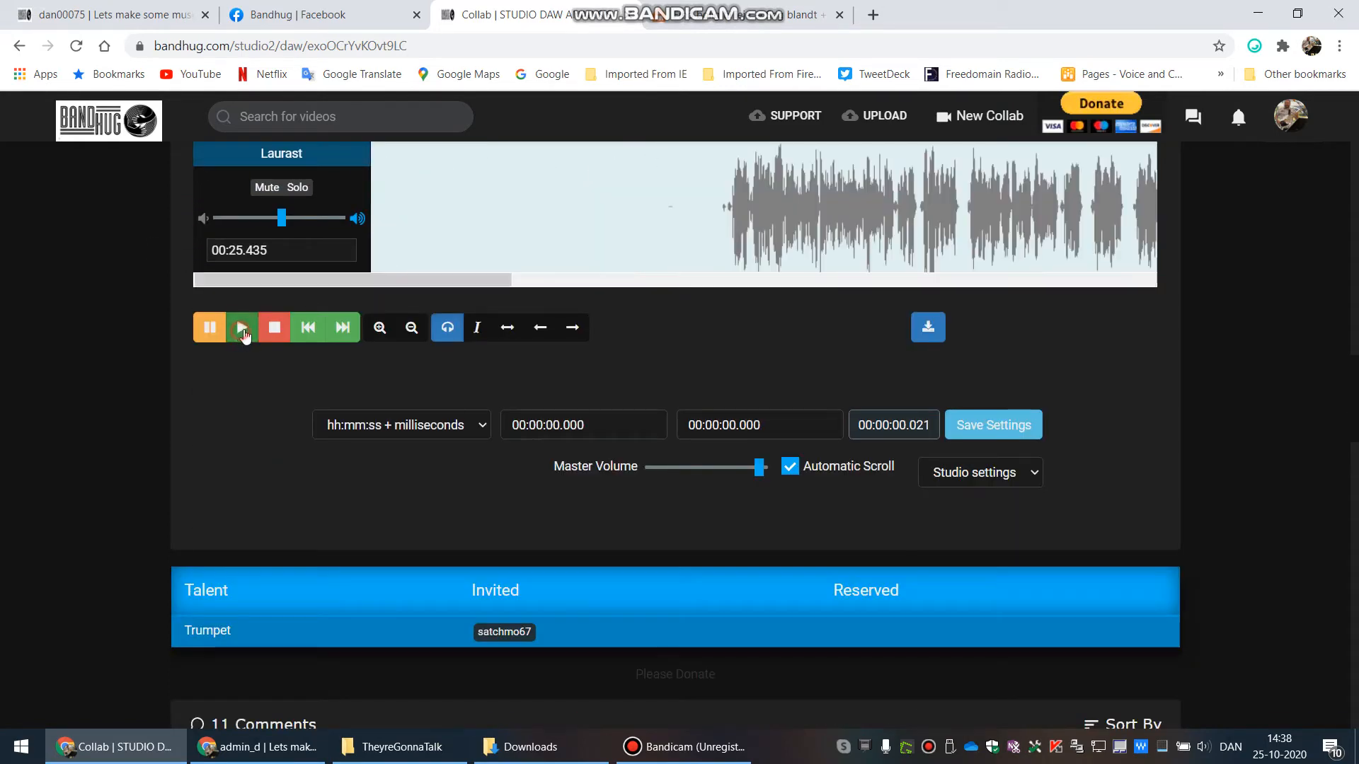
{"action": "scroll", "coordinate": [1112, 262], "scroll_direction": "up", "scroll_amount": 6}
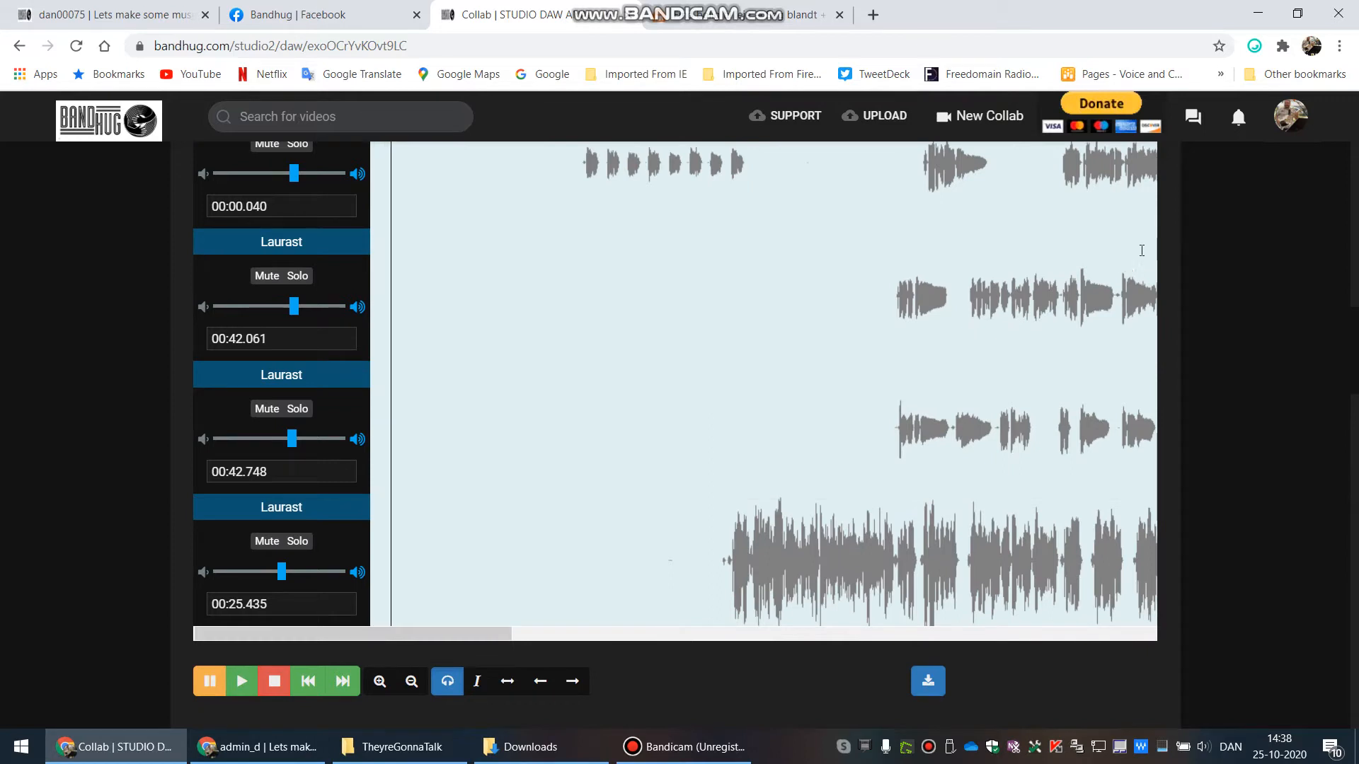
{"action": "left_click", "coordinate": [1141, 247]}
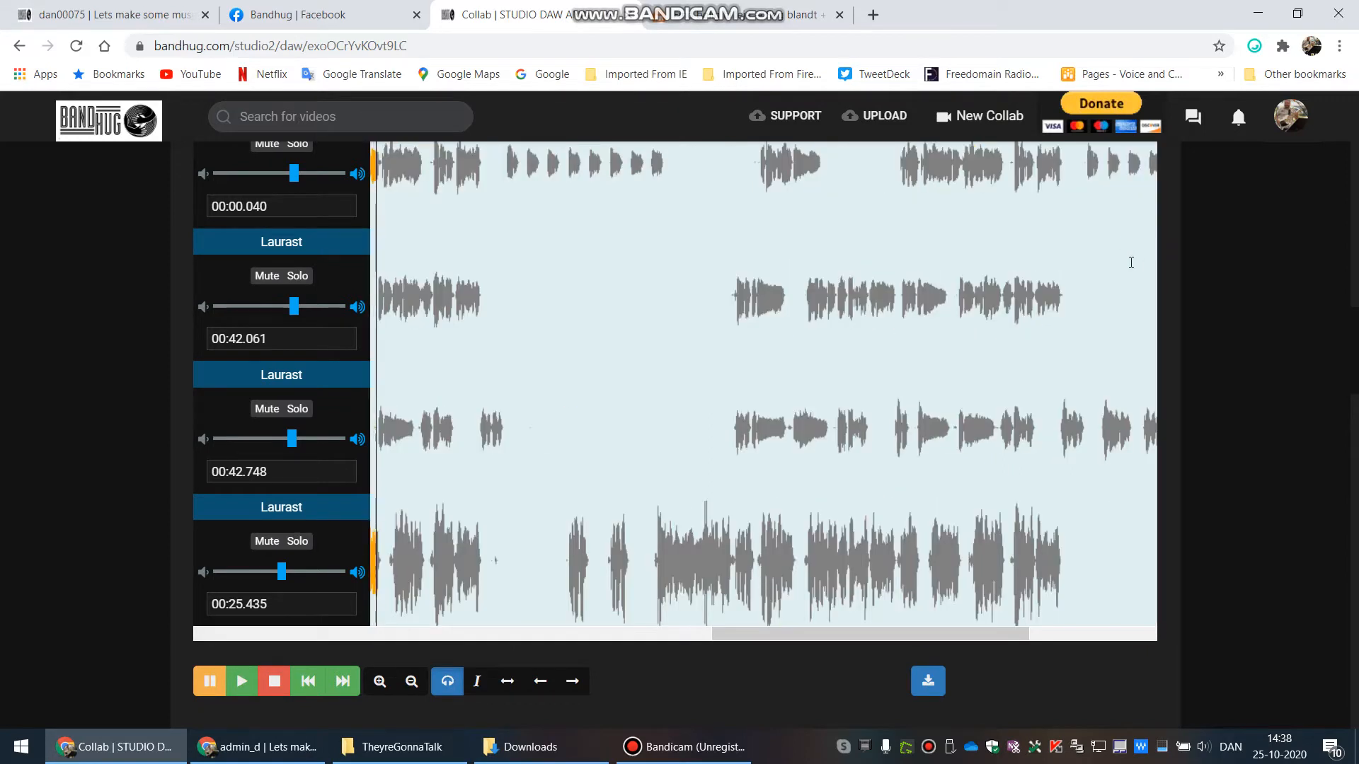
{"action": "scroll", "coordinate": [1125, 272], "scroll_direction": "up", "scroll_amount": 5}
{"action": "scroll", "coordinate": [1056, 296], "scroll_direction": "up", "scroll_amount": 8}
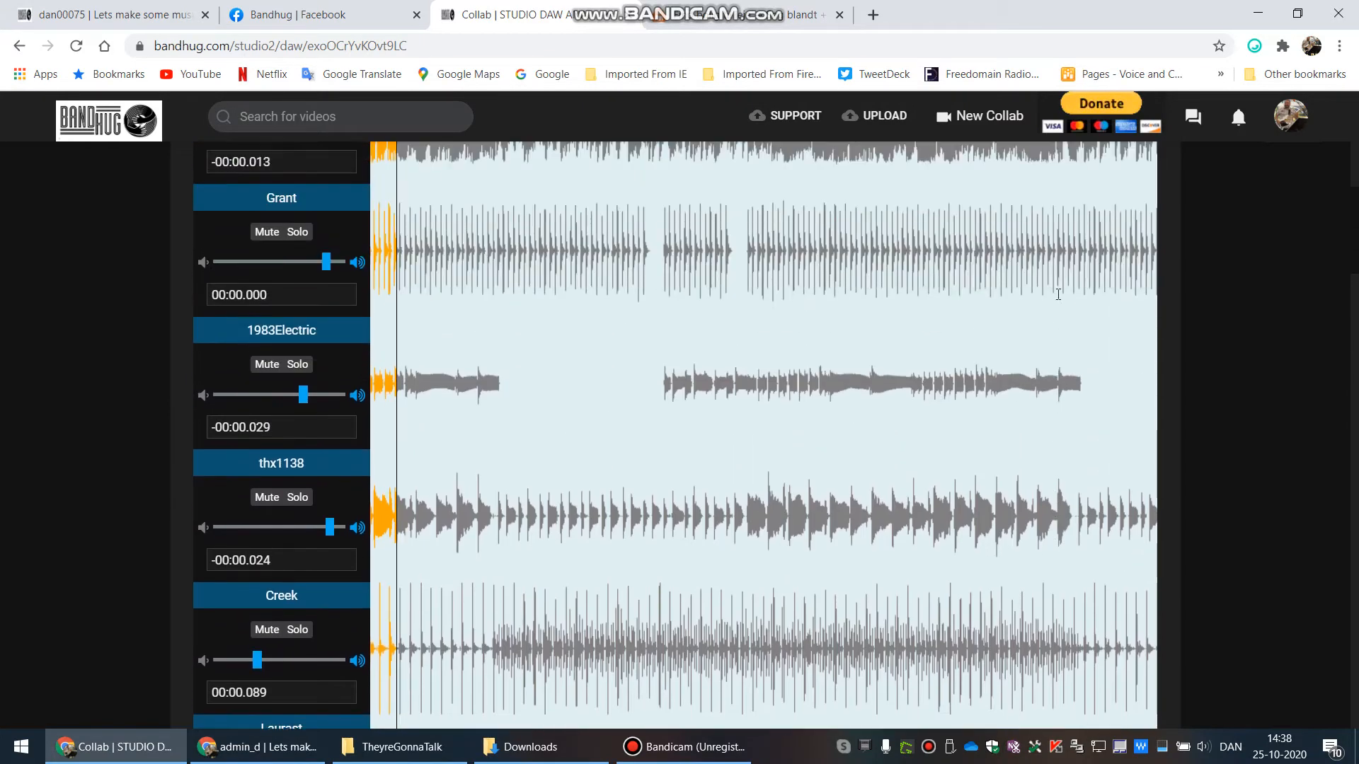
{"action": "scroll", "coordinate": [1053, 333], "scroll_direction": "down", "scroll_amount": 5}
{"action": "left_click", "coordinate": [1057, 373]}
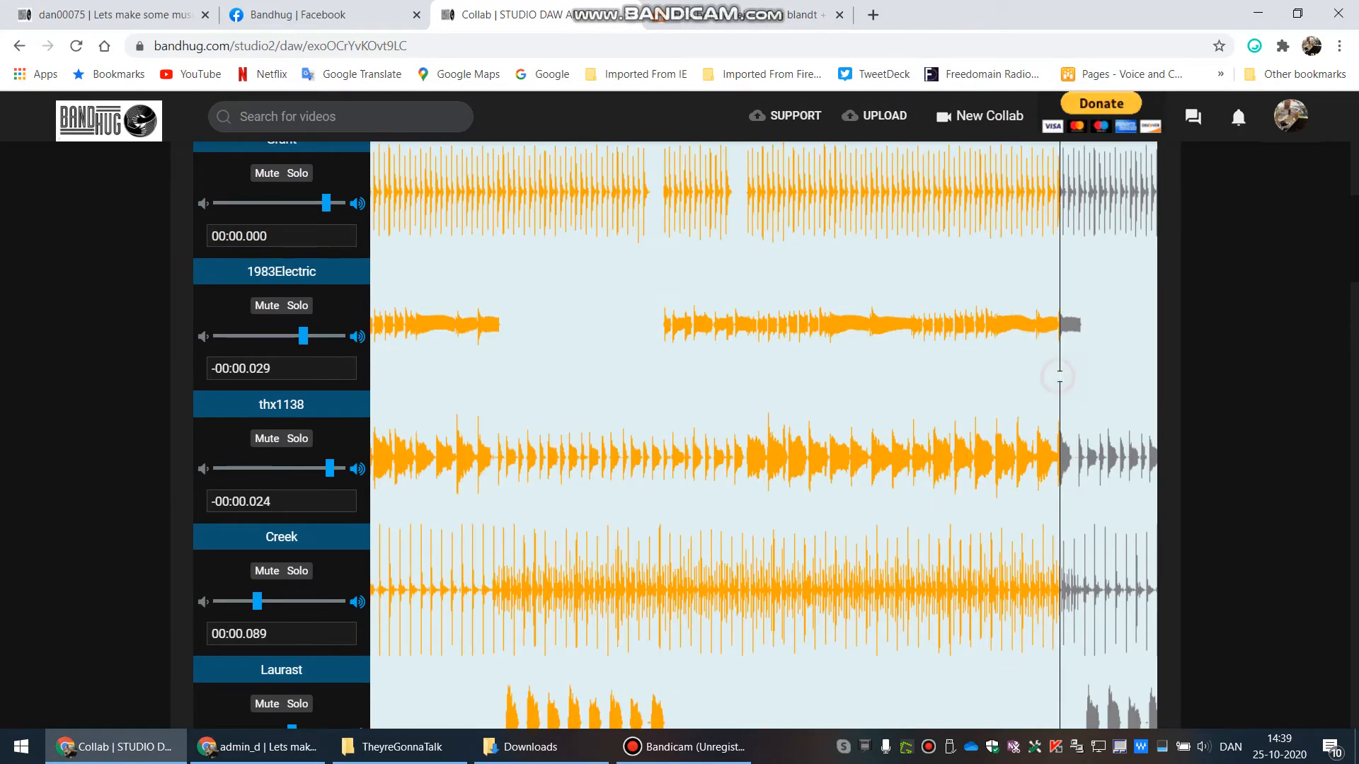
{"action": "left_click", "coordinate": [1144, 348]}
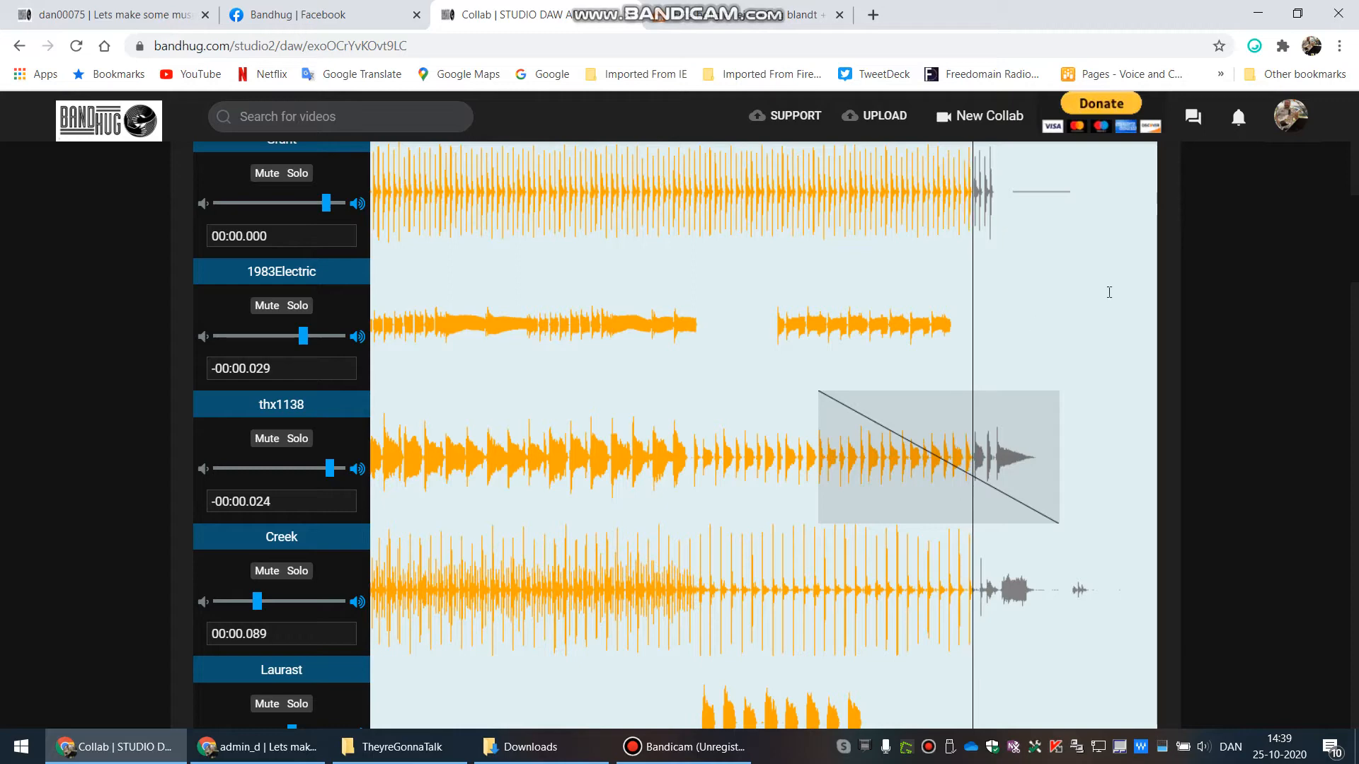
{"action": "scroll", "coordinate": [960, 262], "scroll_direction": "up", "scroll_amount": 8}
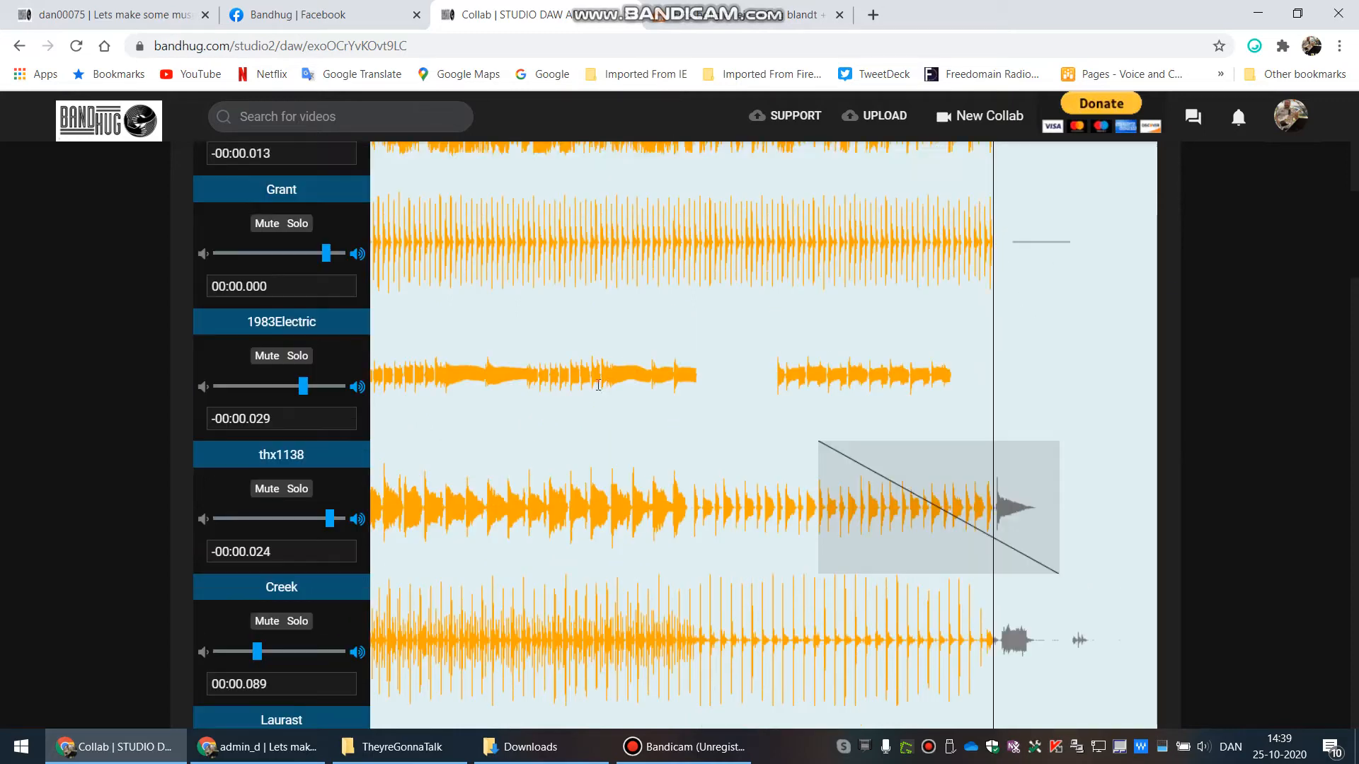
{"action": "left_click", "coordinate": [271, 255]}
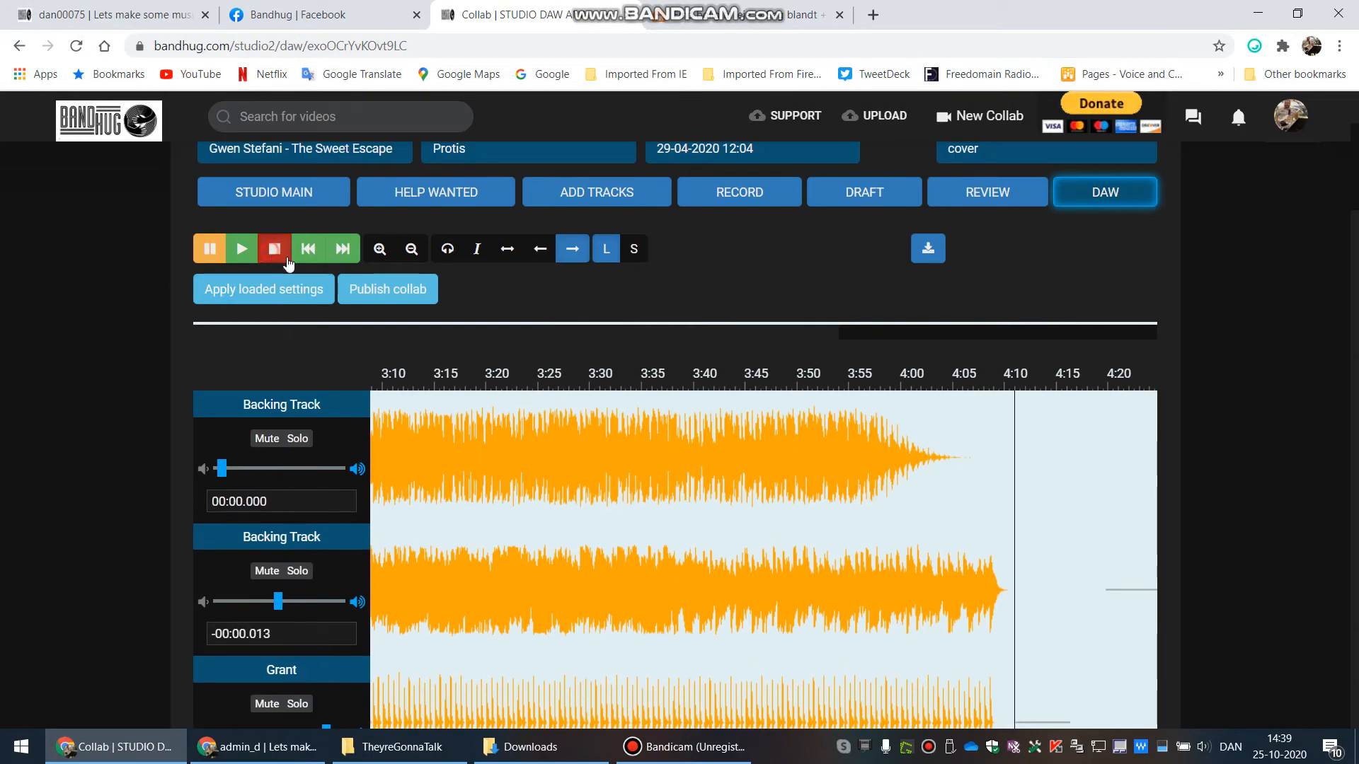
Step: Extend the linear fade-out on the thx1138 track so it starts at about 3:35, and return to the end of the timeline
{"action": "scroll", "coordinate": [989, 388], "scroll_direction": "down", "scroll_amount": 8}
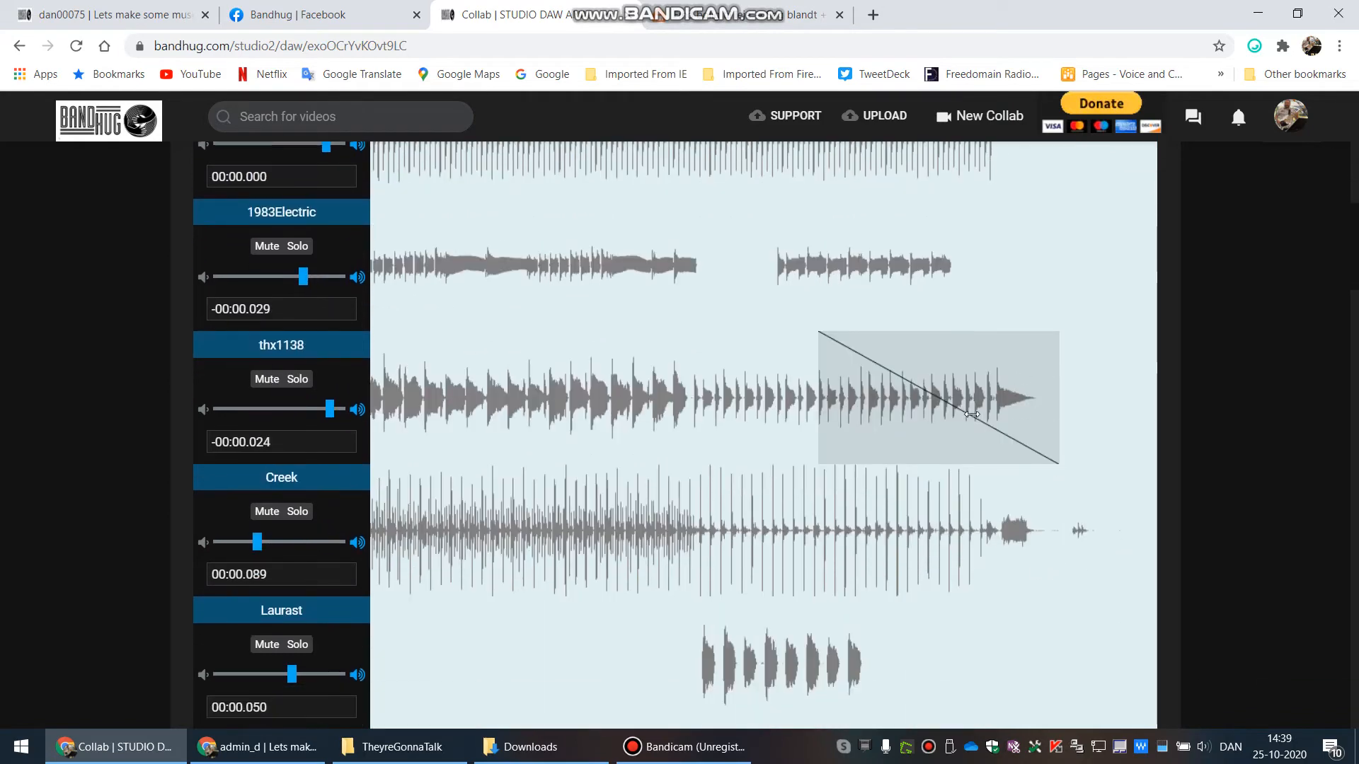
{"action": "scroll", "coordinate": [778, 459], "scroll_direction": "up", "scroll_amount": 10}
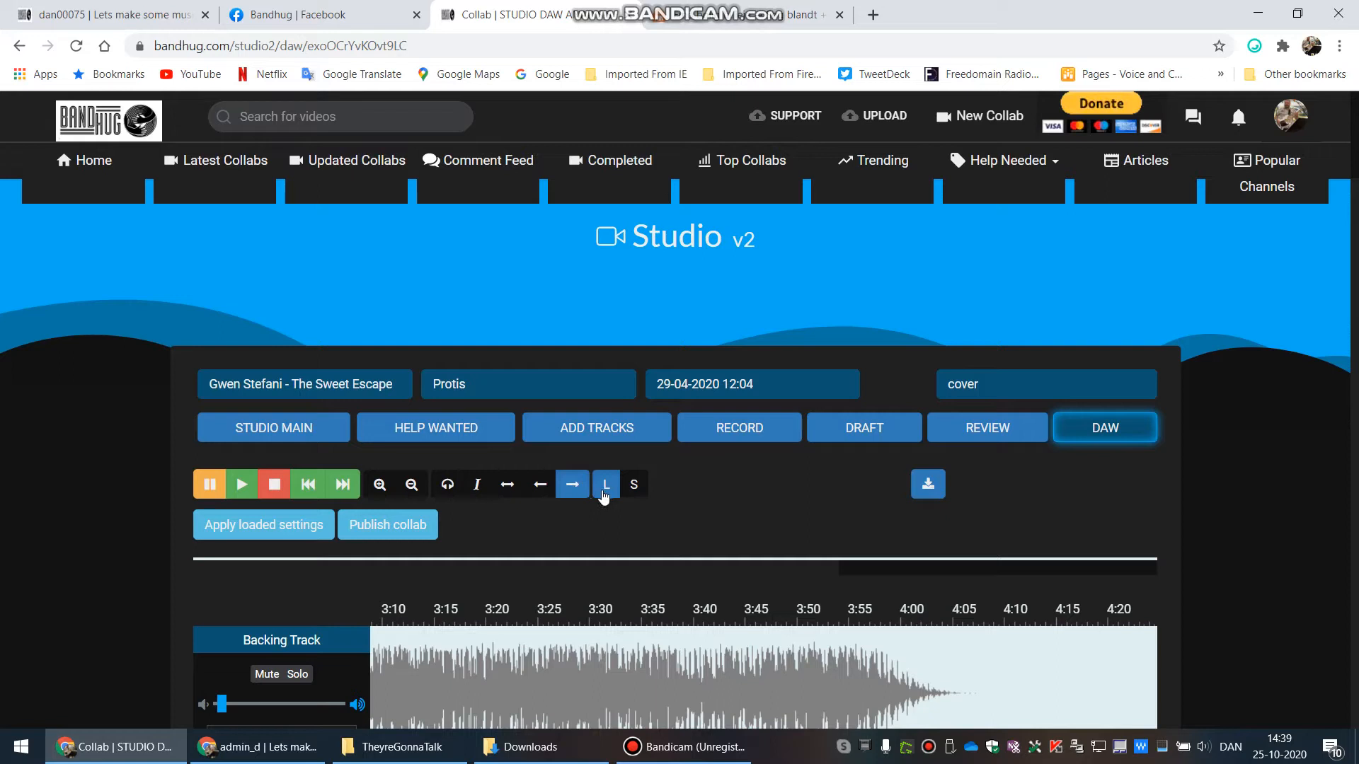
{"action": "scroll", "coordinate": [1083, 496], "scroll_direction": "down", "scroll_amount": 8}
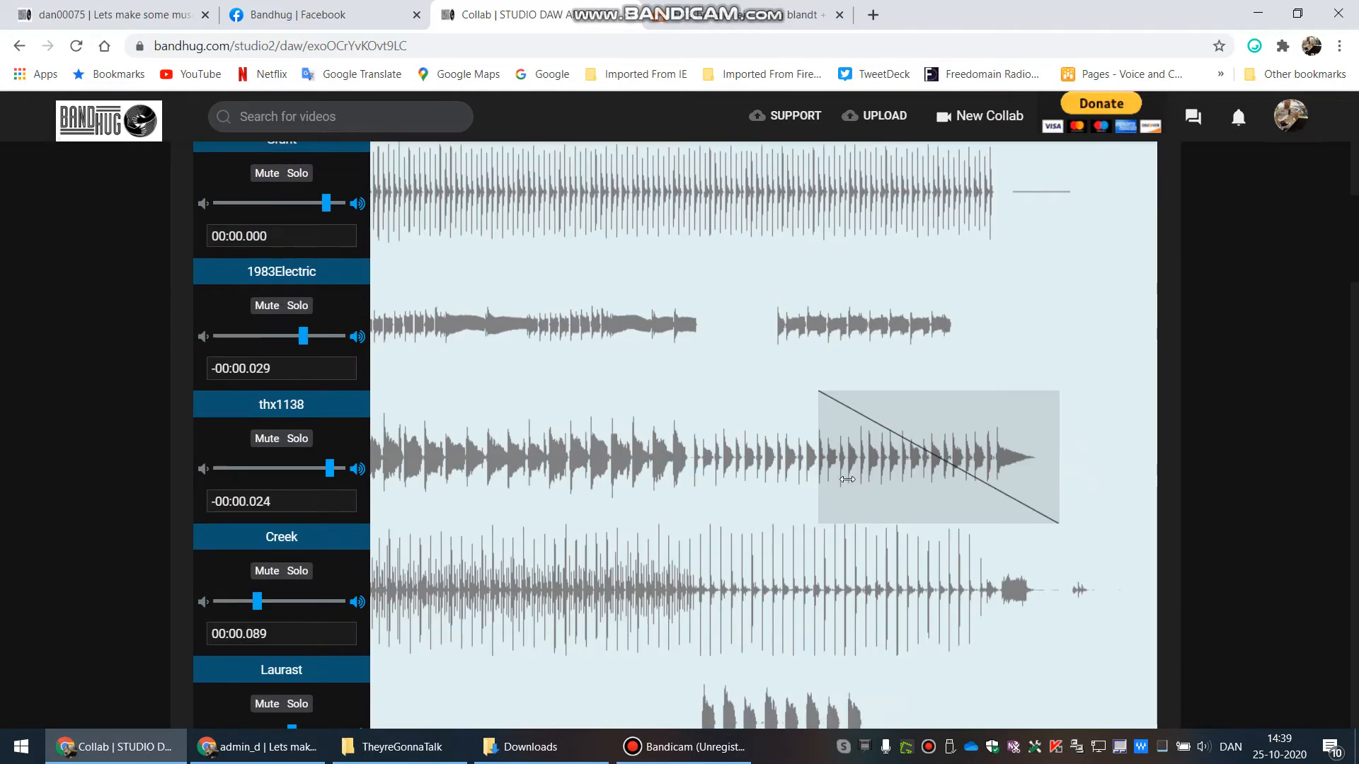
{"action": "scroll", "coordinate": [822, 458], "scroll_direction": "down", "scroll_amount": 1}
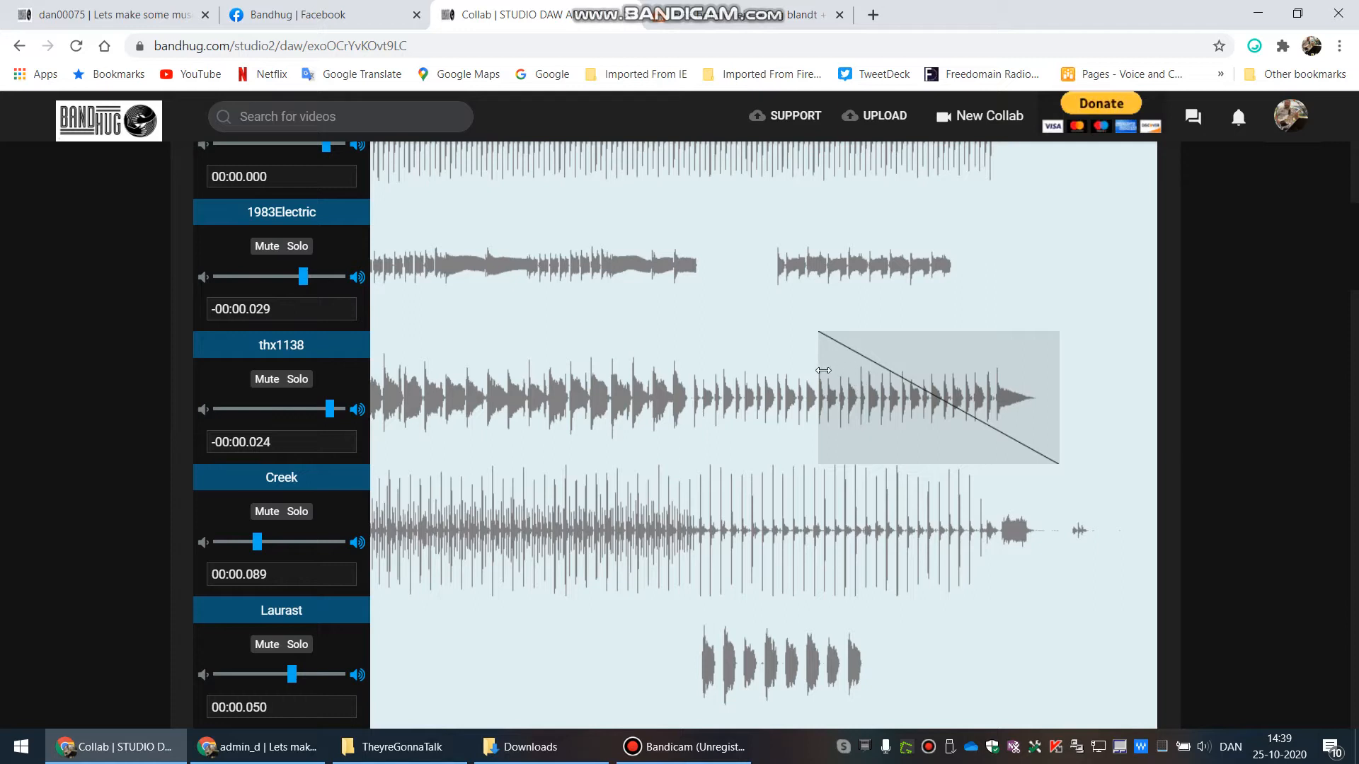
{"action": "left_click", "coordinate": [818, 374]}
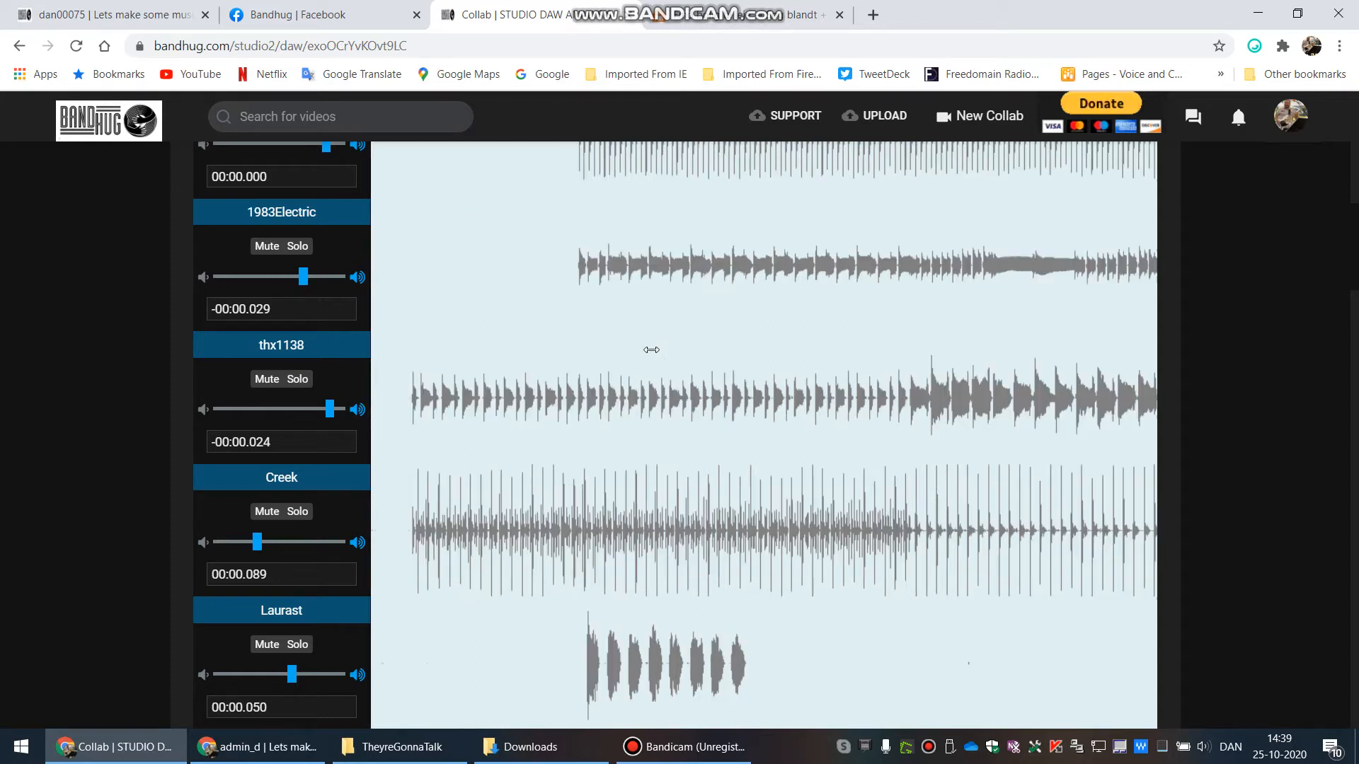
{"action": "scroll", "coordinate": [717, 535], "scroll_direction": "down", "scroll_amount": 15}
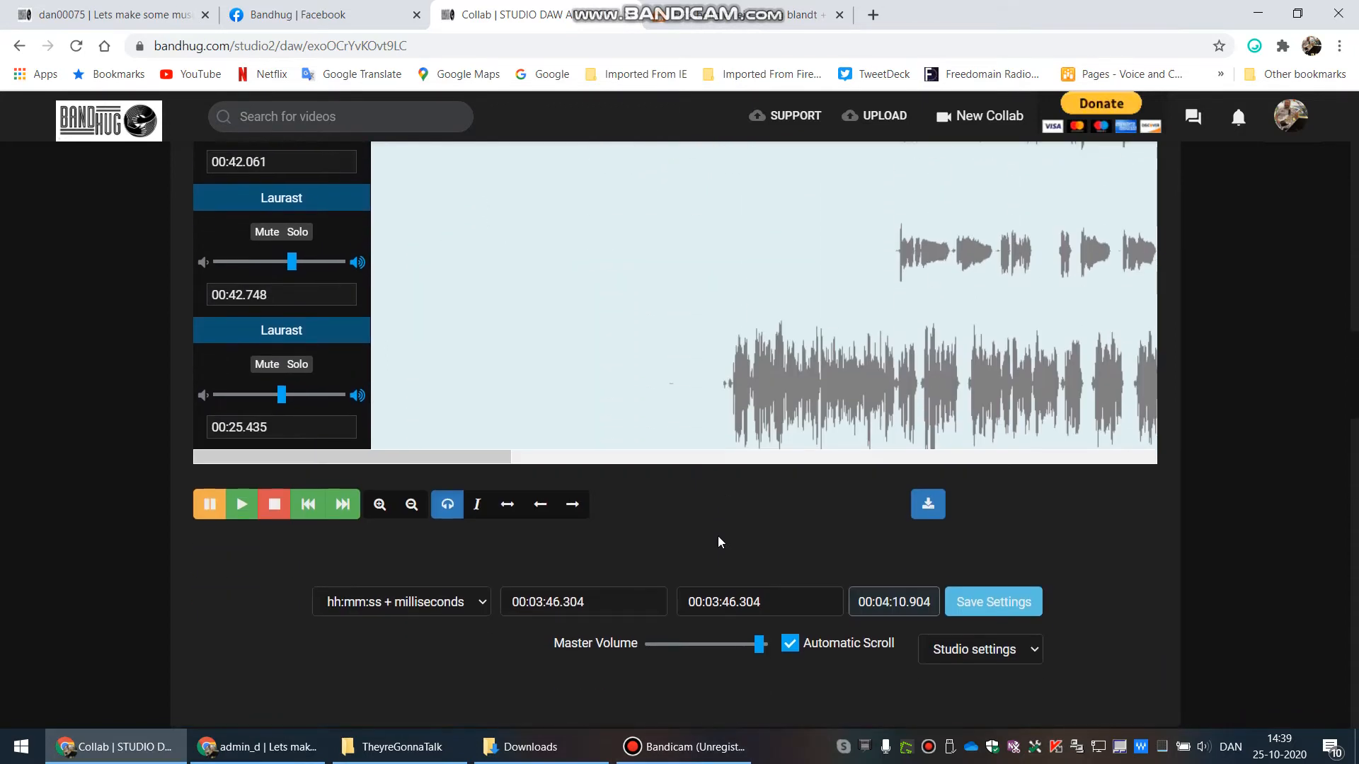
{"action": "left_click_drag", "start_coordinate": [471, 279], "coordinate": [1089, 231]}
{"action": "scroll", "coordinate": [764, 313], "scroll_direction": "up", "scroll_amount": 15}
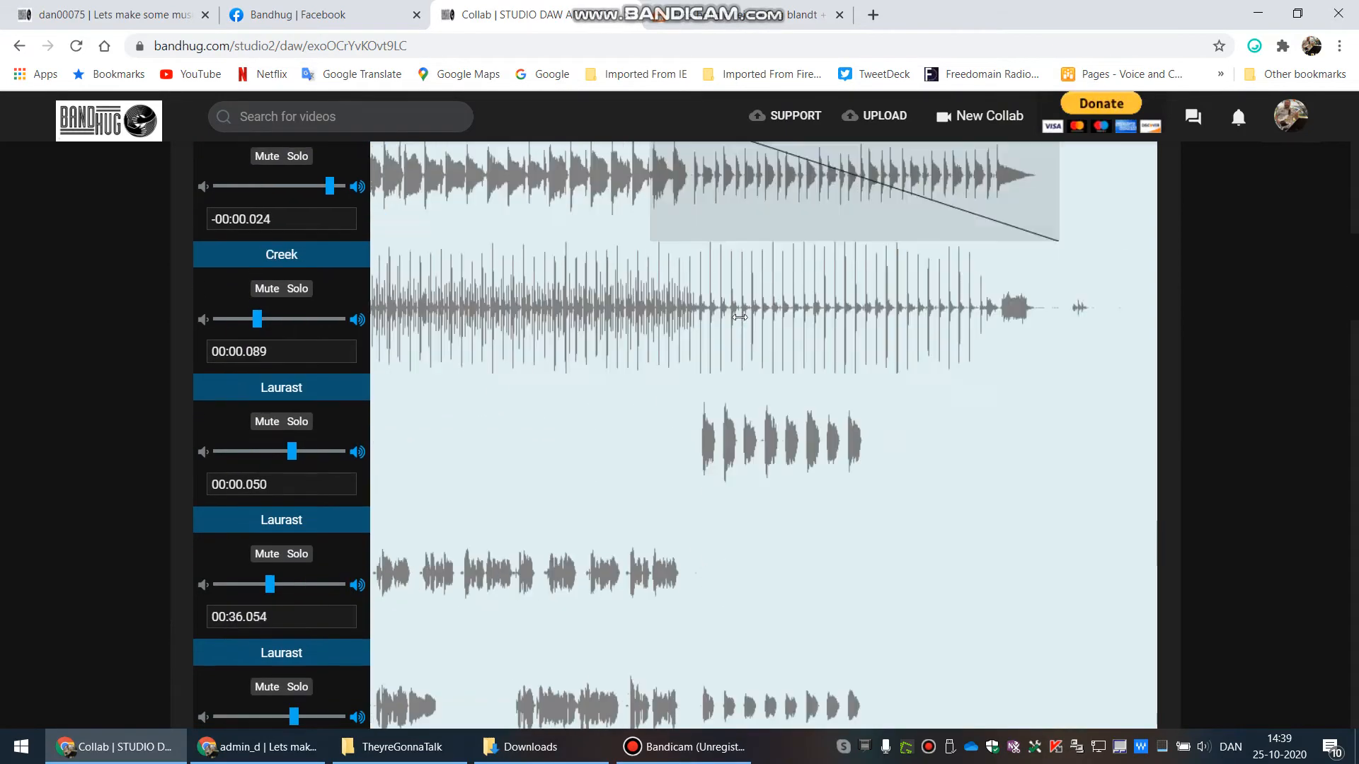
Step: Play the mix and skip ahead to just before the fade-out on the thx1138 track
{"action": "scroll", "coordinate": [765, 314], "scroll_direction": "down", "scroll_amount": 5}
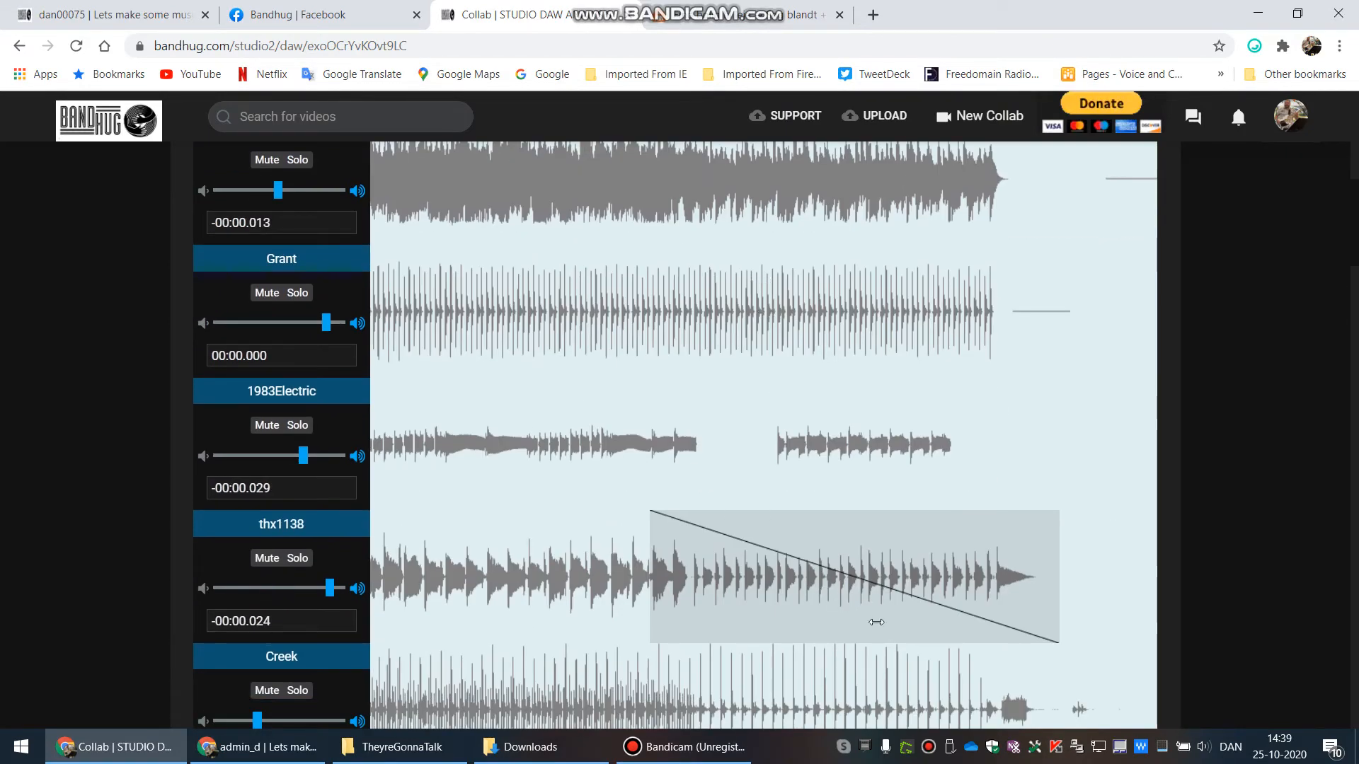
{"action": "scroll", "coordinate": [830, 577], "scroll_direction": "down", "scroll_amount": 3}
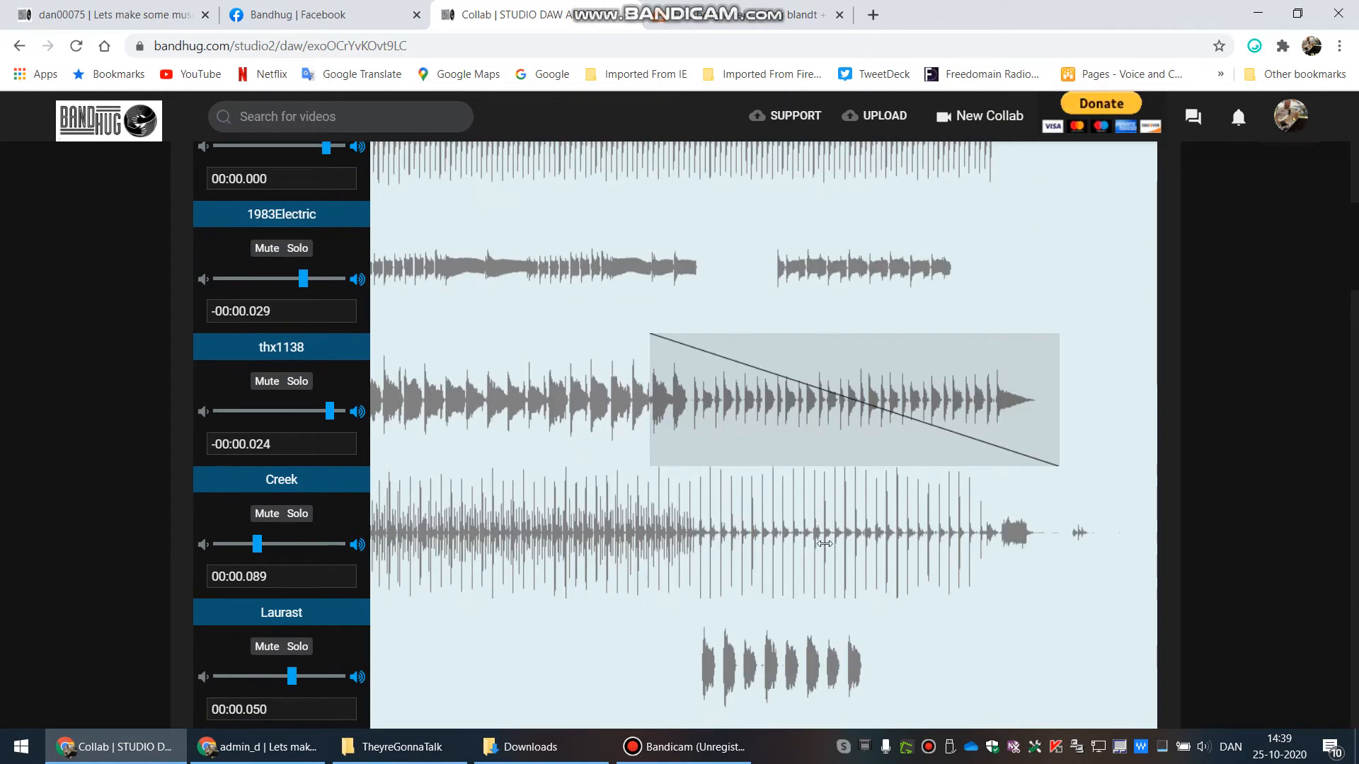
{"action": "scroll", "coordinate": [833, 523], "scroll_direction": "up", "scroll_amount": 1}
{"action": "scroll", "coordinate": [835, 509], "scroll_direction": "up", "scroll_amount": 2}
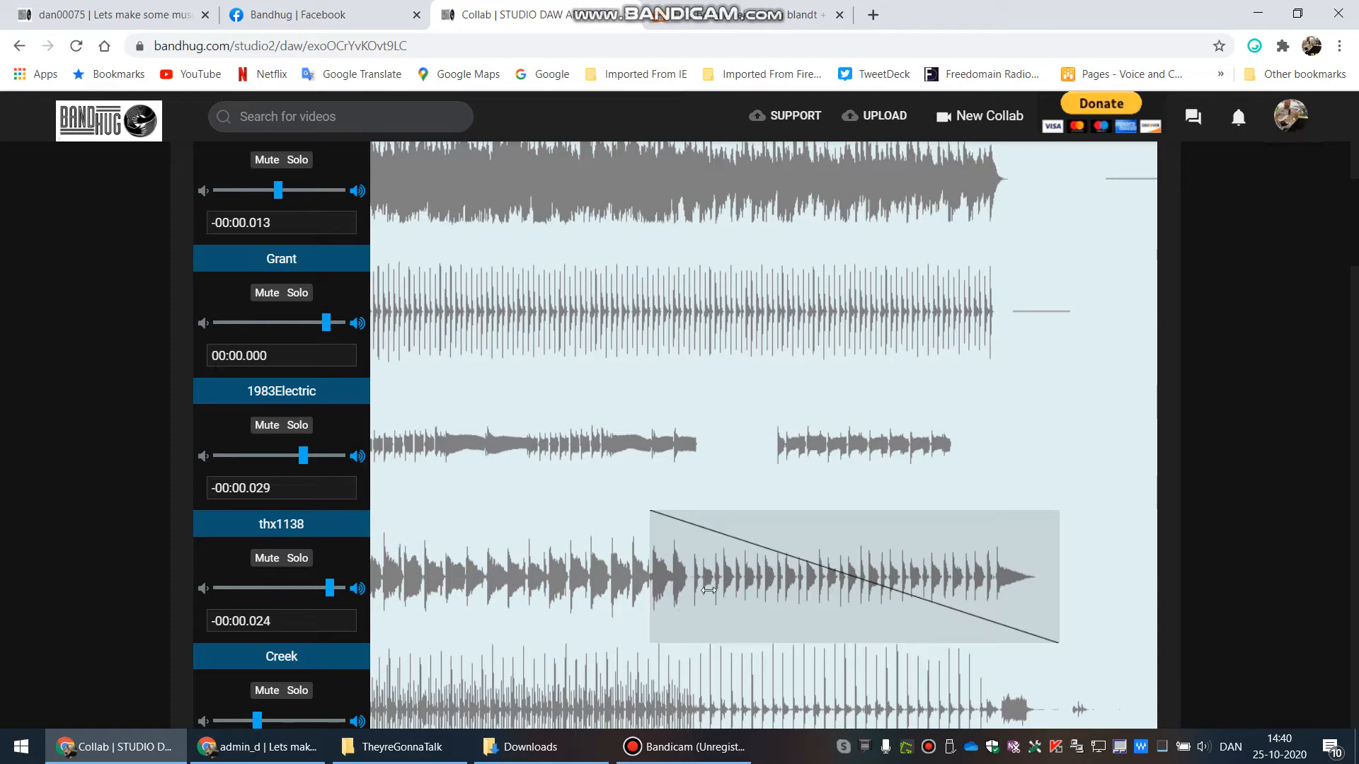
{"action": "scroll", "coordinate": [654, 516], "scroll_direction": "up", "scroll_amount": 5}
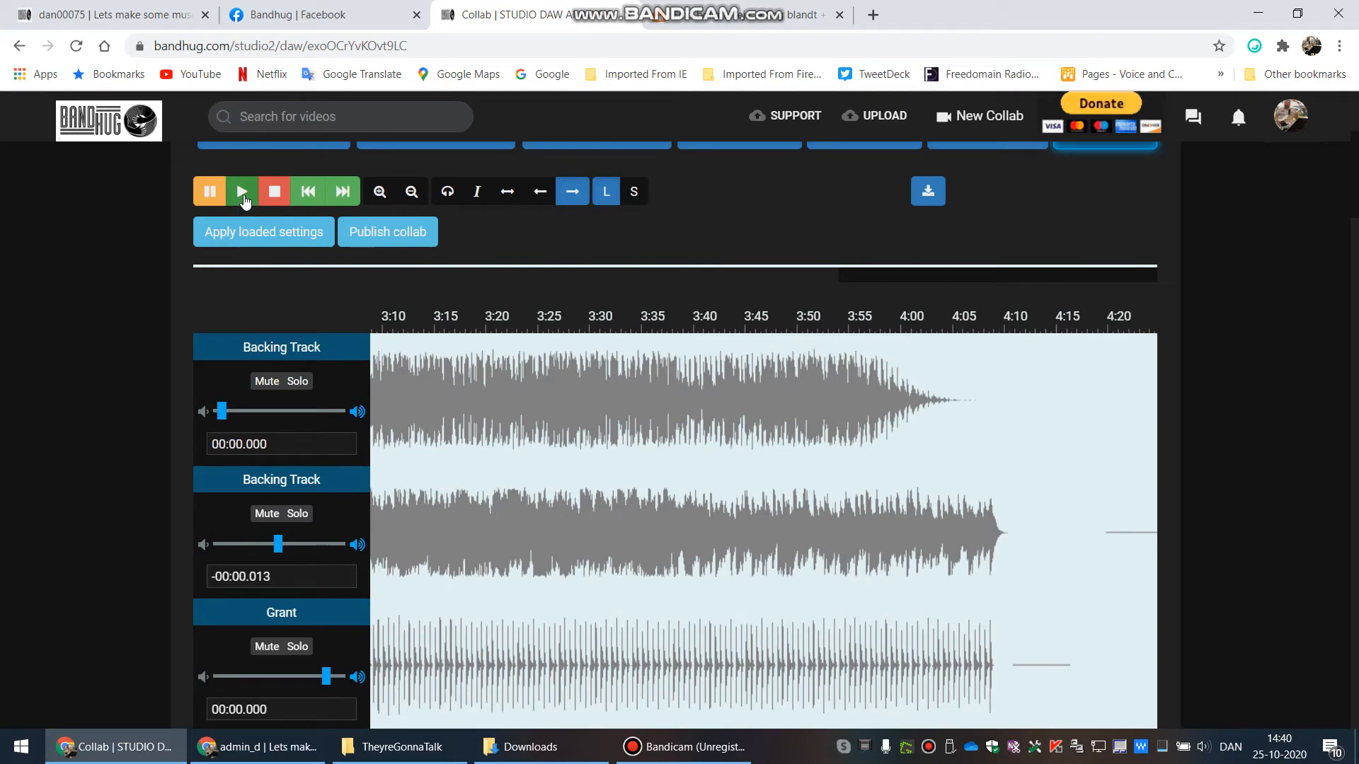
{"action": "left_click", "coordinate": [242, 192]}
{"action": "scroll", "coordinate": [1140, 389], "scroll_direction": "down", "scroll_amount": 5}
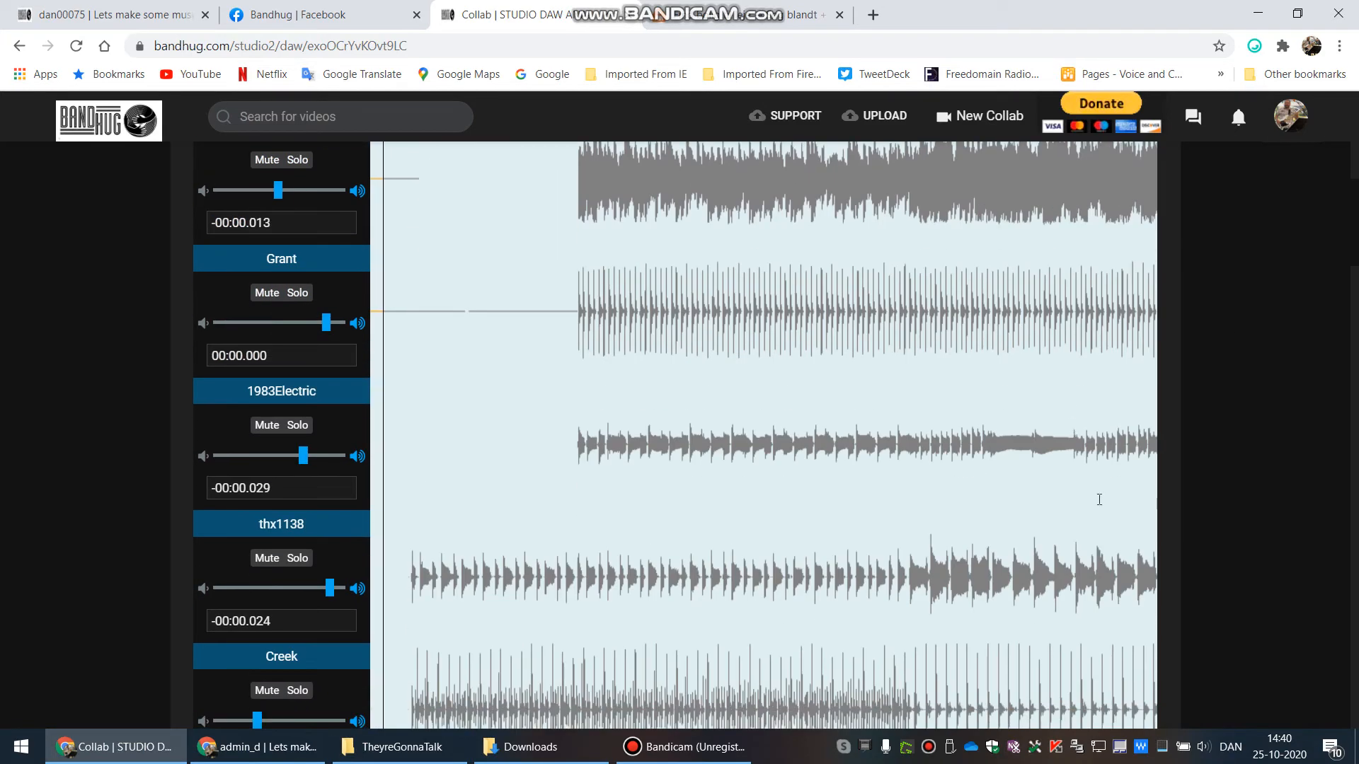
{"action": "left_click", "coordinate": [1147, 389]}
{"action": "left_click", "coordinate": [1150, 390]}
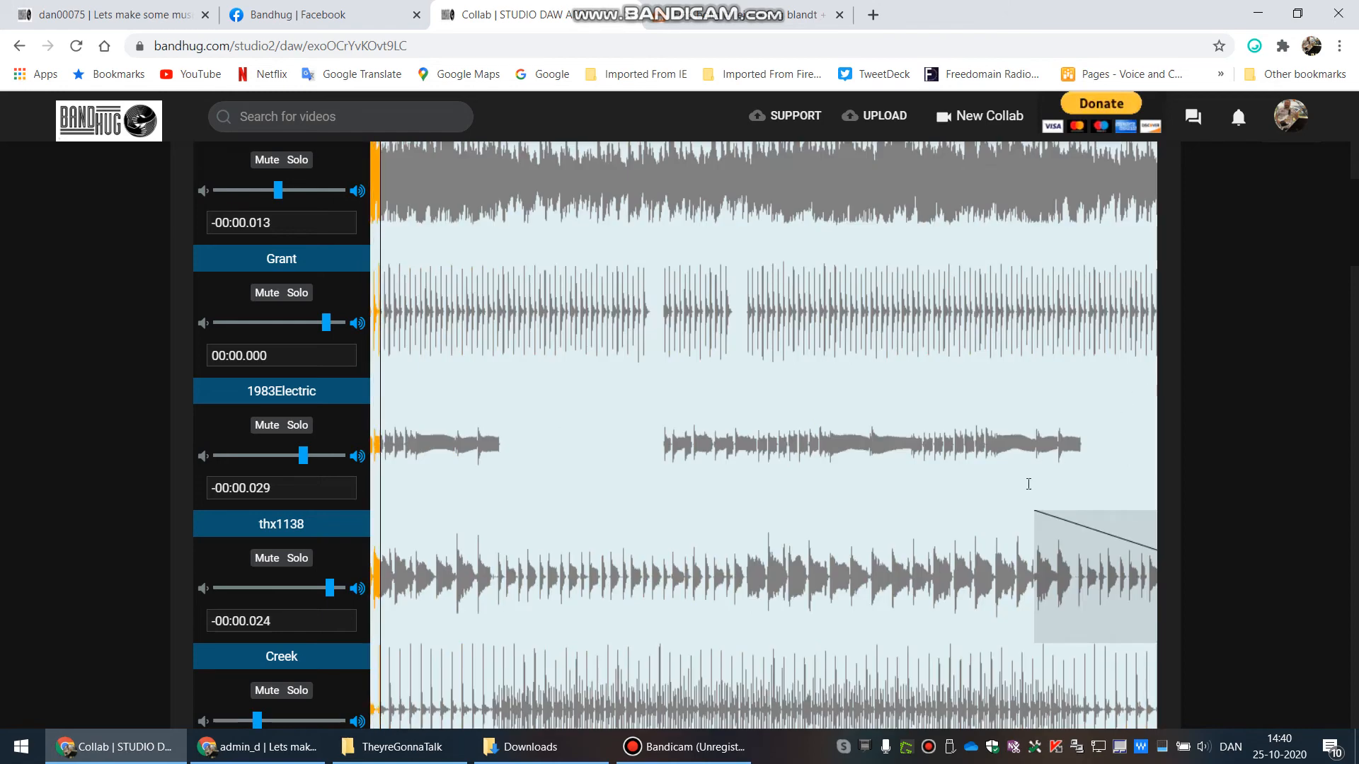
{"action": "left_click", "coordinate": [992, 509]}
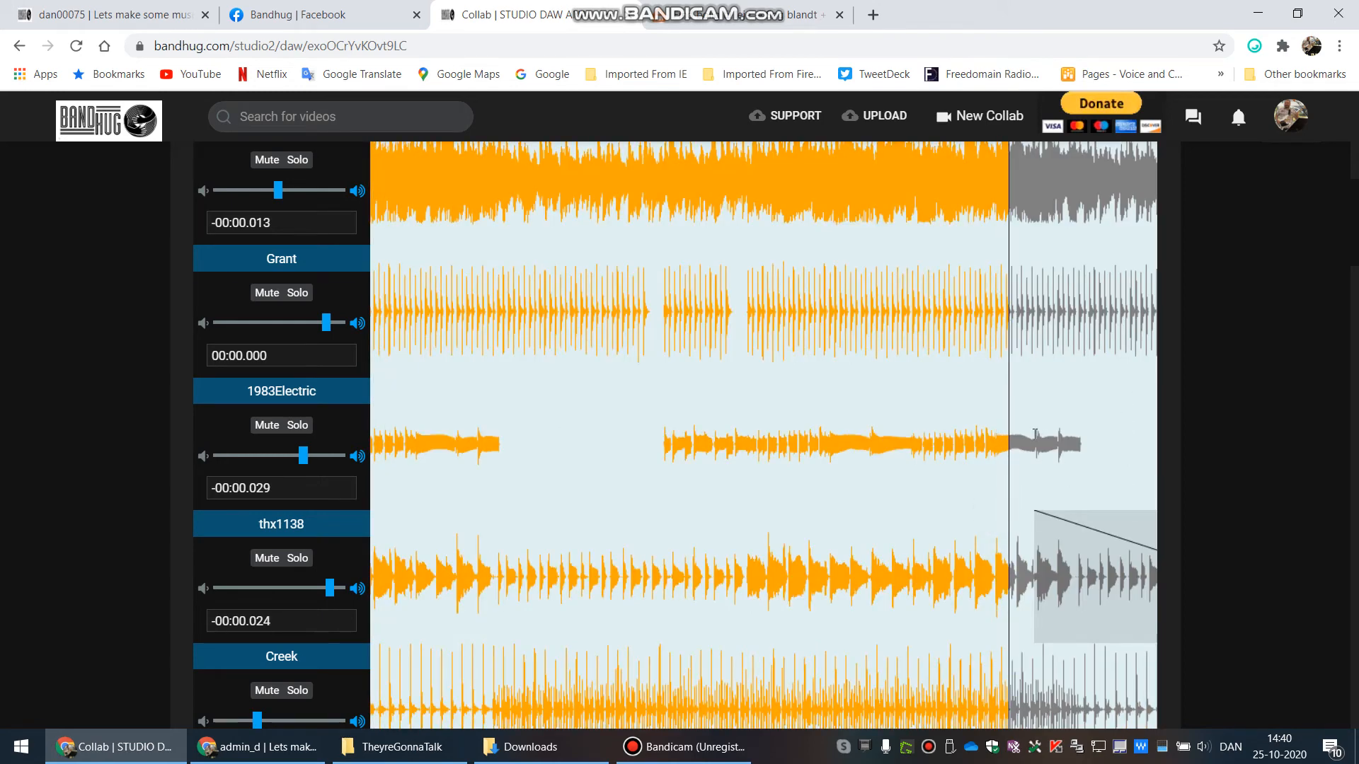
Step: Listen through the thx1138 fade-out to the song's ending while following the playback across the tracks
{"action": "scroll", "coordinate": [1104, 439], "scroll_direction": "down", "scroll_amount": 2}
{"action": "scroll", "coordinate": [1091, 524], "scroll_direction": "down", "scroll_amount": 3}
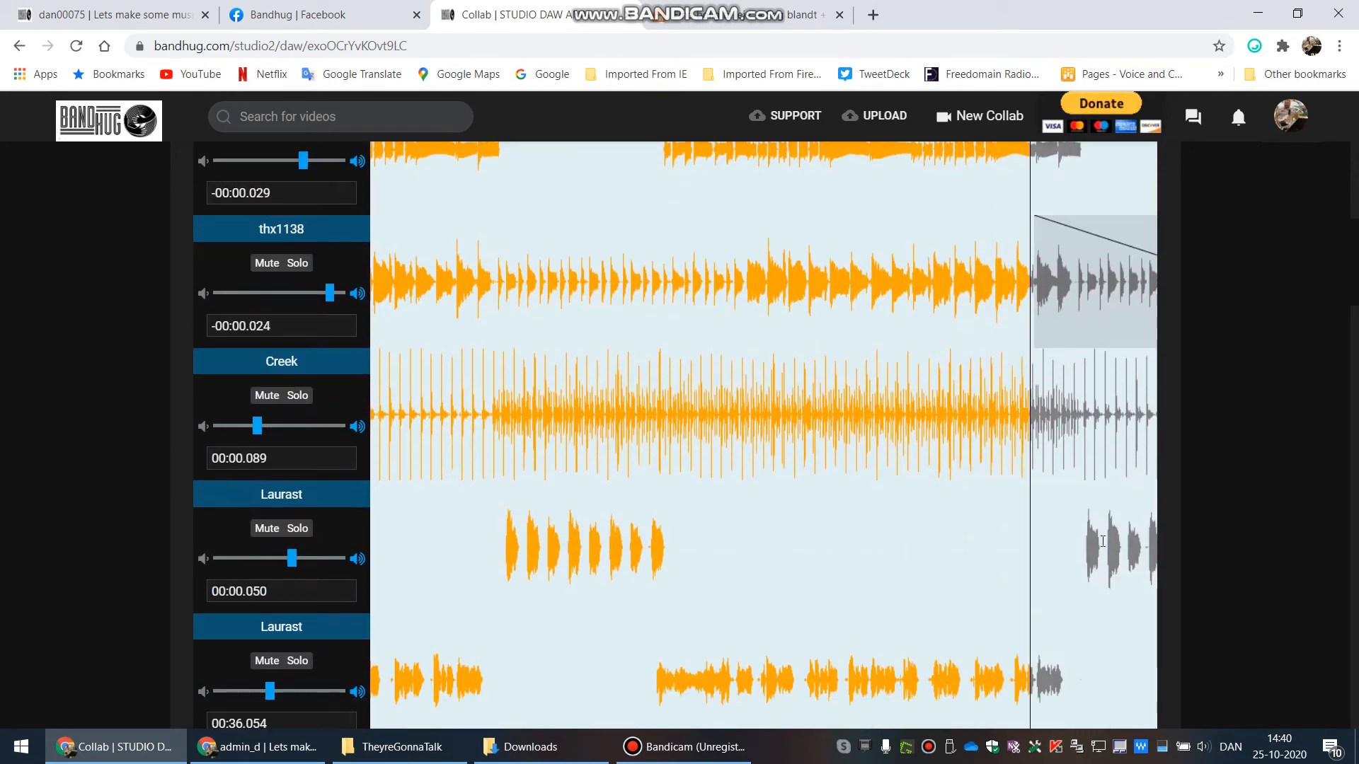
{"action": "scroll", "coordinate": [1101, 580], "scroll_direction": "up", "scroll_amount": 2}
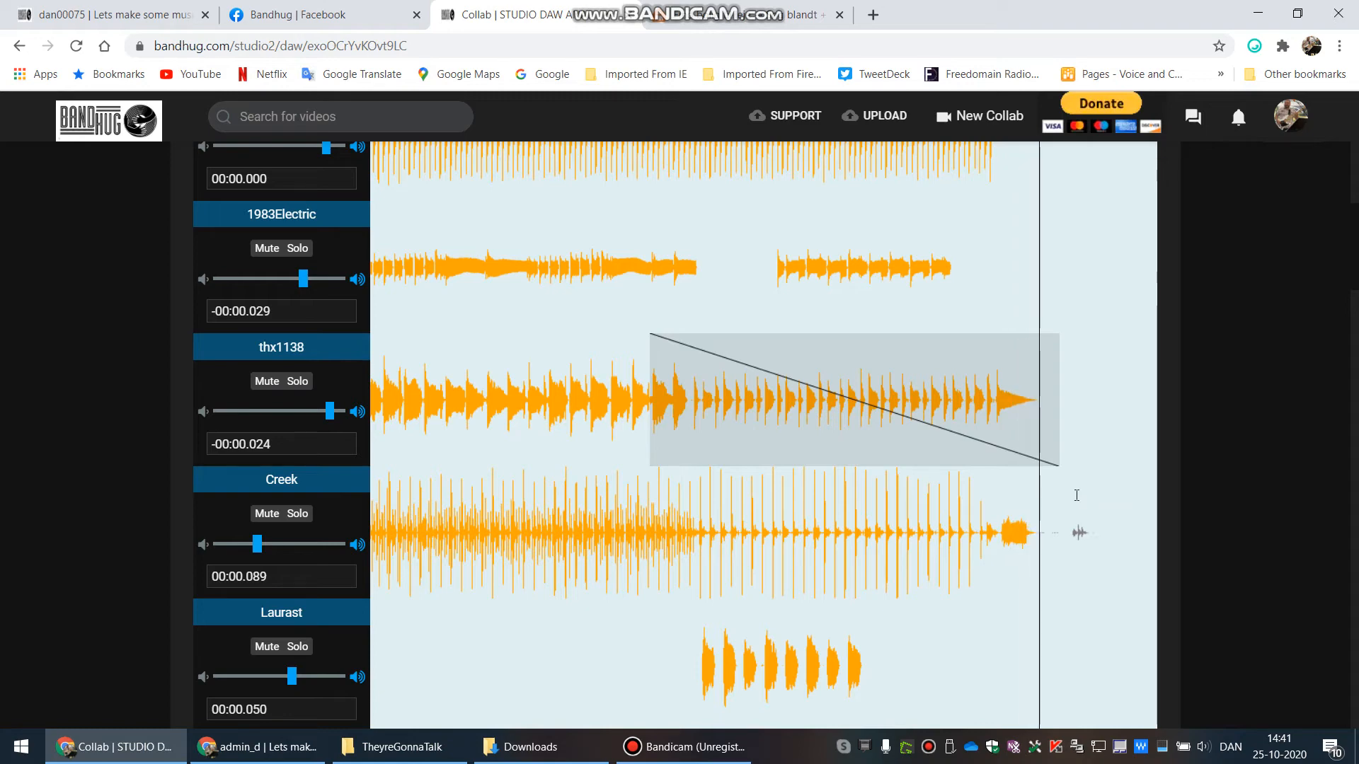
{"action": "scroll", "coordinate": [1076, 495], "scroll_direction": "down", "scroll_amount": 4}
{"action": "scroll", "coordinate": [1077, 495], "scroll_direction": "down", "scroll_amount": 3}
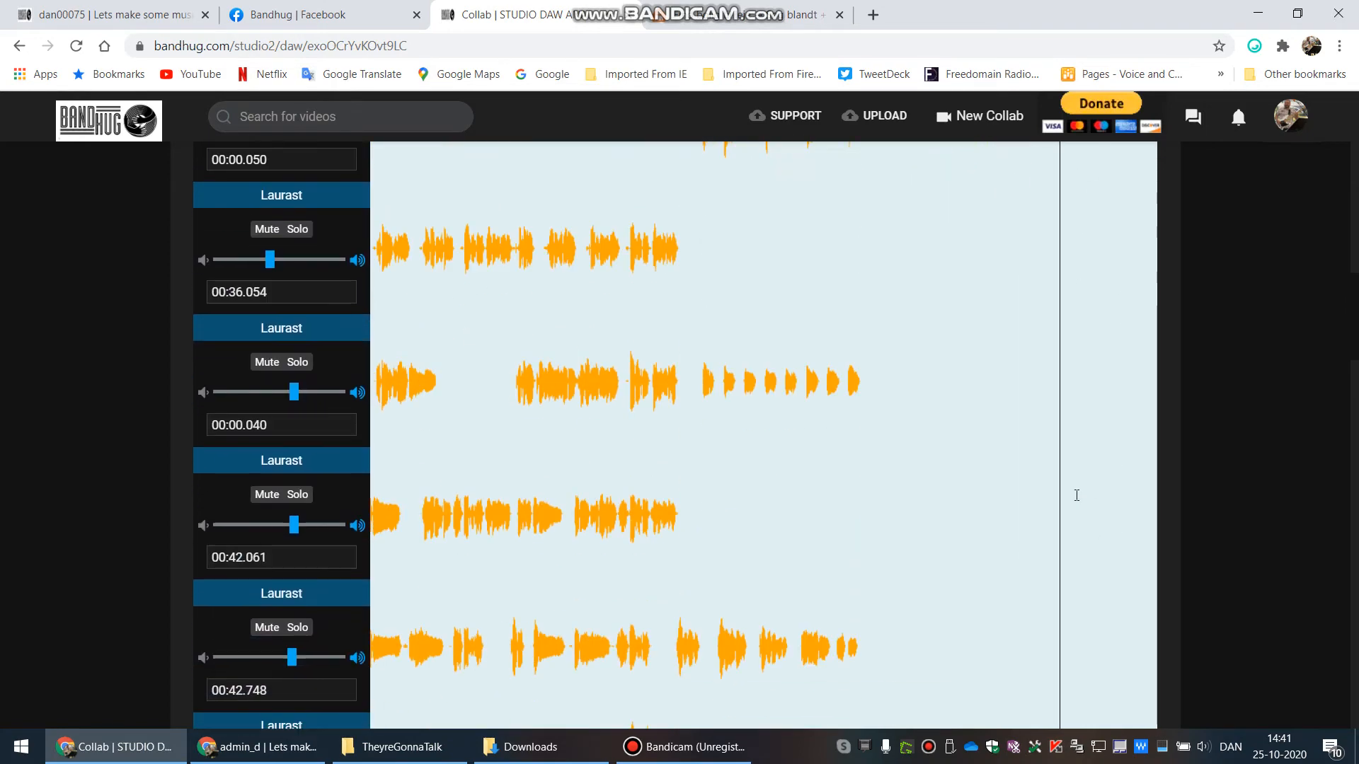
Step: Reload the DAW without saving and check the end of the thx1138 track for the fade-out
{"action": "scroll", "coordinate": [1017, 501], "scroll_direction": "up", "scroll_amount": 15}
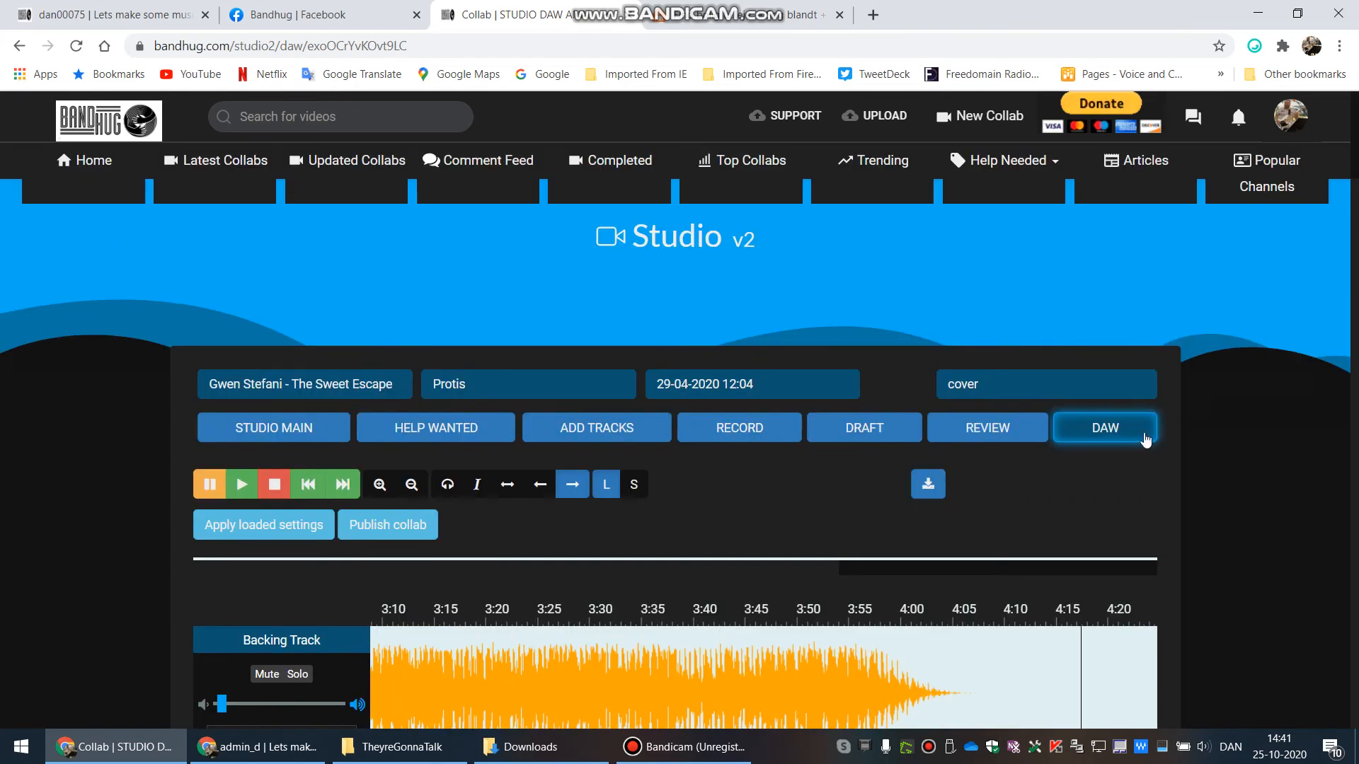
{"action": "left_click", "coordinate": [1109, 425]}
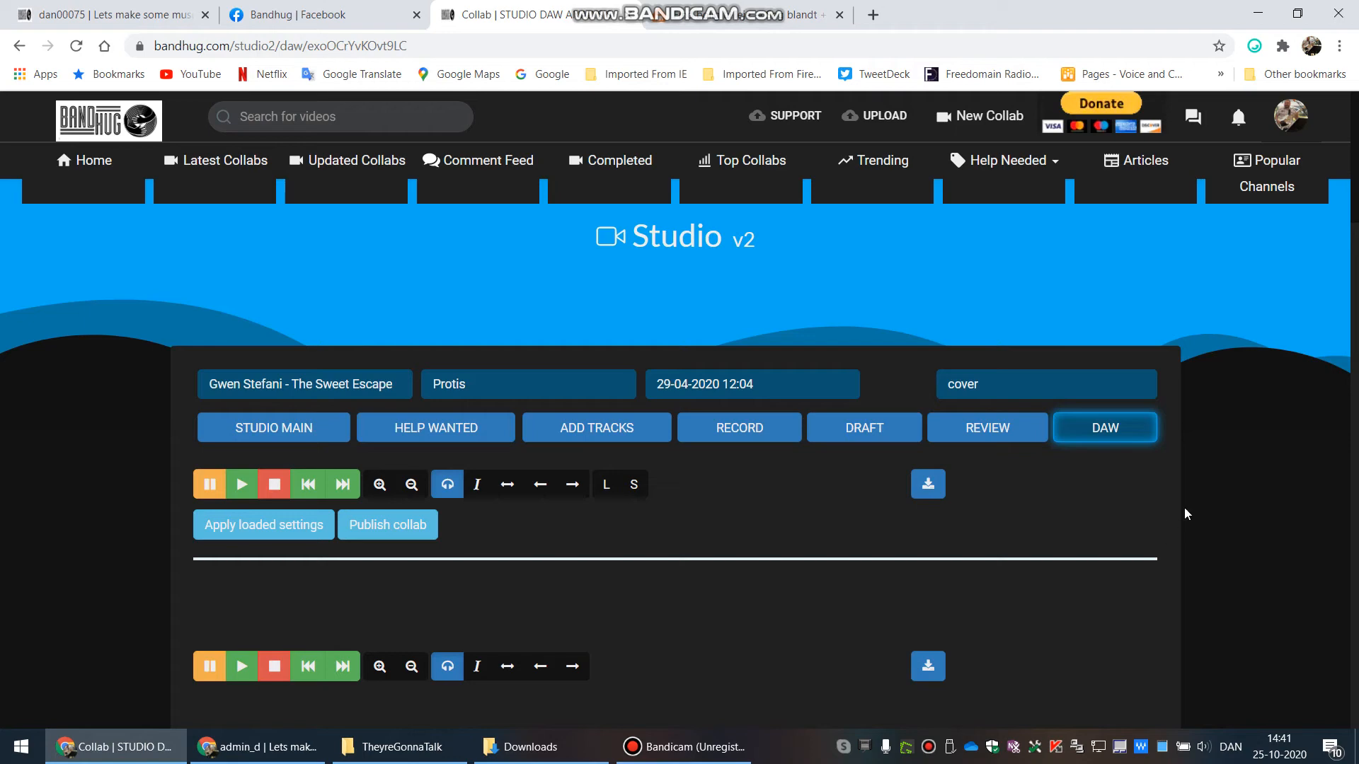
{"action": "scroll", "coordinate": [1174, 481], "scroll_direction": "down", "scroll_amount": 5}
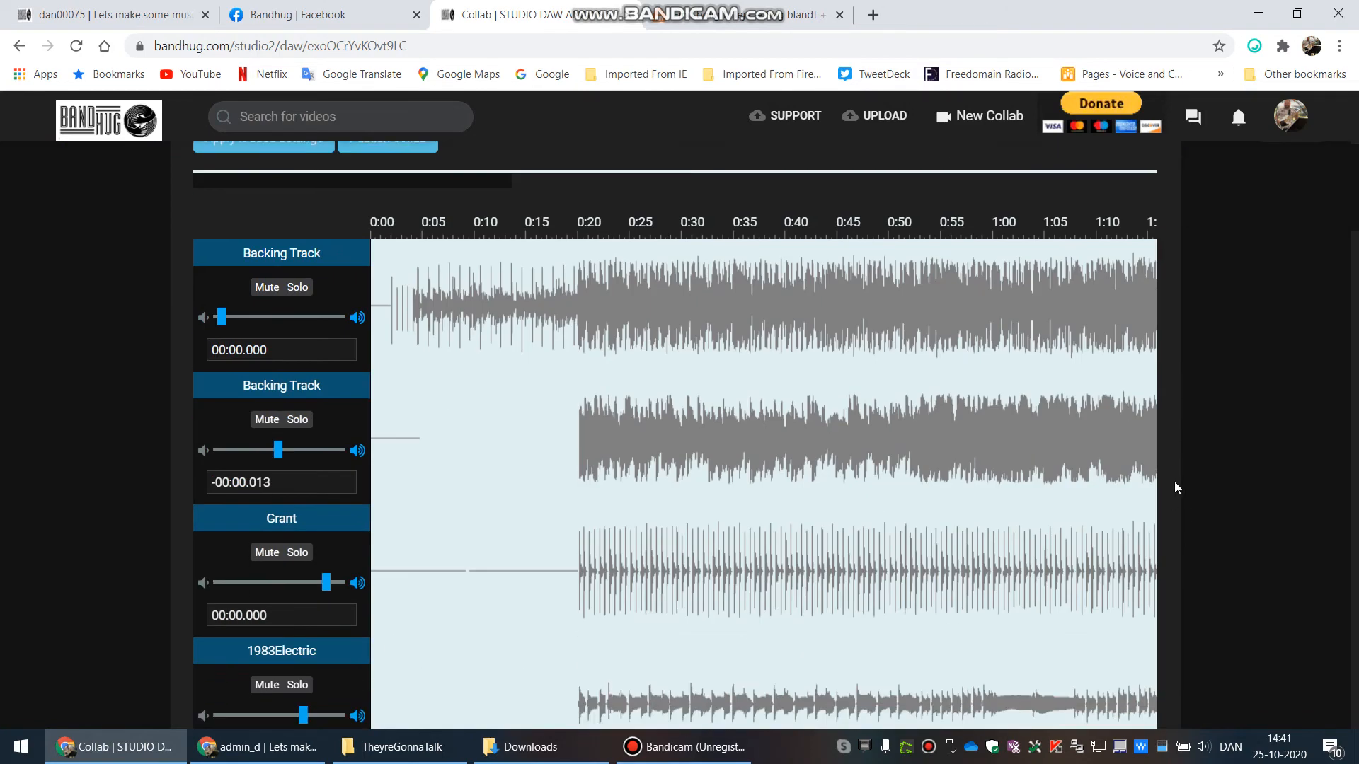
{"action": "scroll", "coordinate": [1174, 481], "scroll_direction": "up", "scroll_amount": 2}
{"action": "scroll", "coordinate": [940, 640], "scroll_direction": "down", "scroll_amount": 7}
{"action": "scroll", "coordinate": [941, 640], "scroll_direction": "up", "scroll_amount": 8}
{"action": "scroll", "coordinate": [790, 639], "scroll_direction": "down", "scroll_amount": 6}
{"action": "scroll", "coordinate": [493, 636], "scroll_direction": "up", "scroll_amount": 10}
{"action": "left_click_drag", "start_coordinate": [483, 573], "coordinate": [1135, 568]}
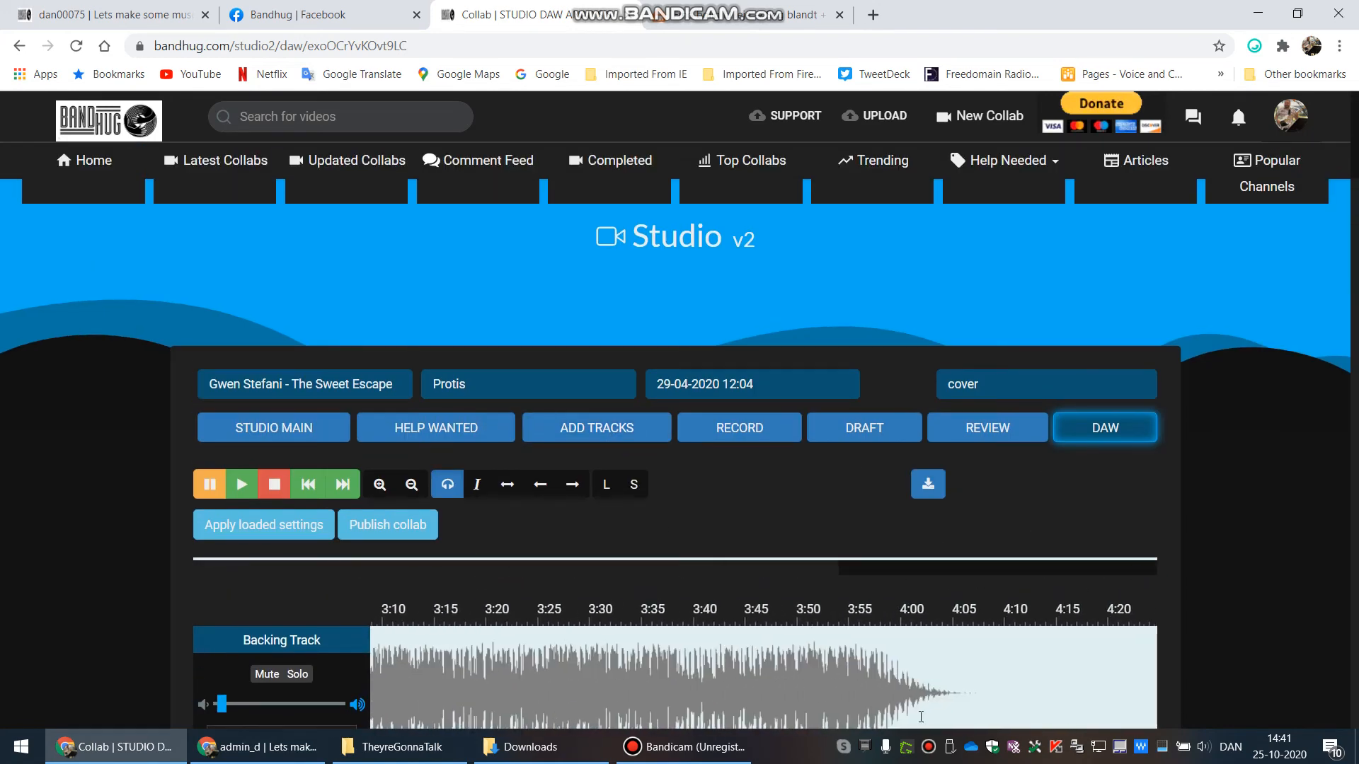
{"action": "scroll", "coordinate": [921, 717], "scroll_direction": "down", "scroll_amount": 10}
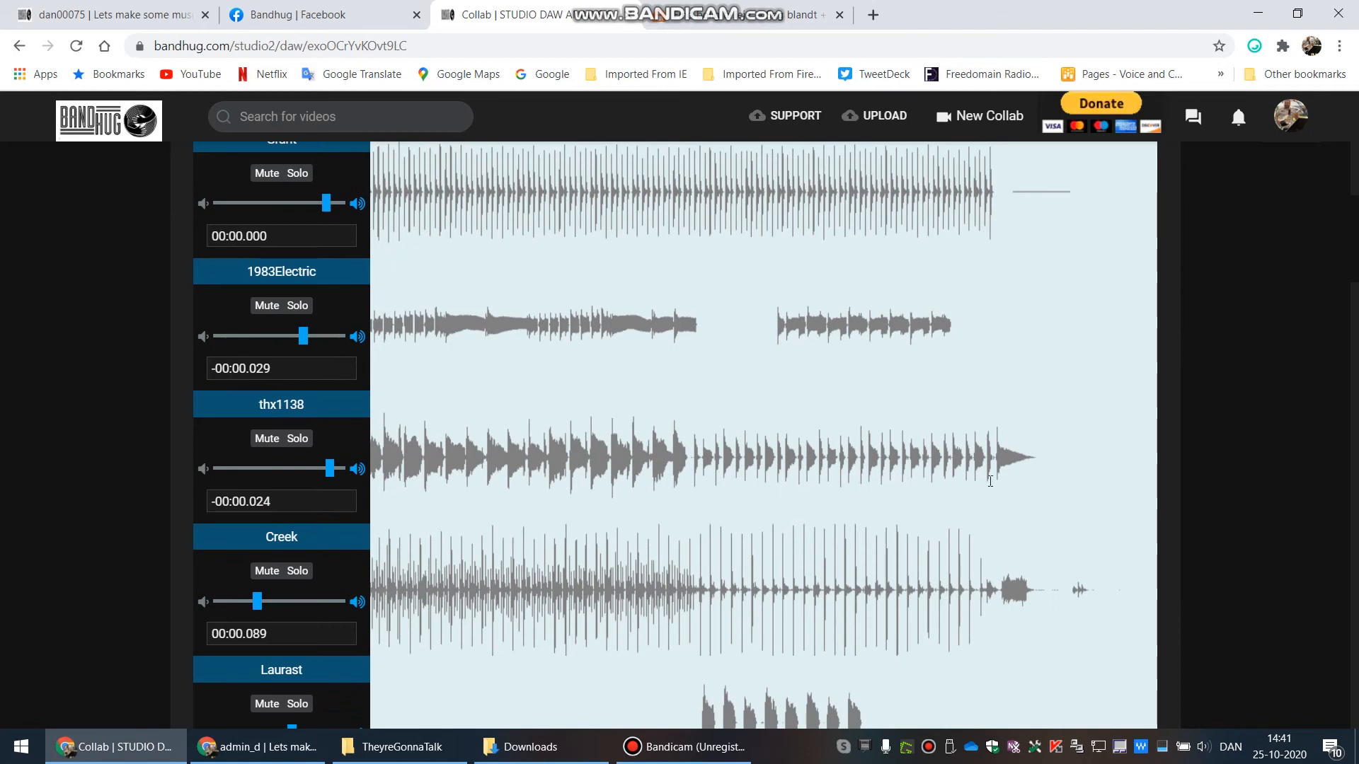
Step: Apply a linear fade-out to the end of the thx1138 track, starting at about 3:51
{"action": "scroll", "coordinate": [983, 478], "scroll_direction": "up", "scroll_amount": 12}
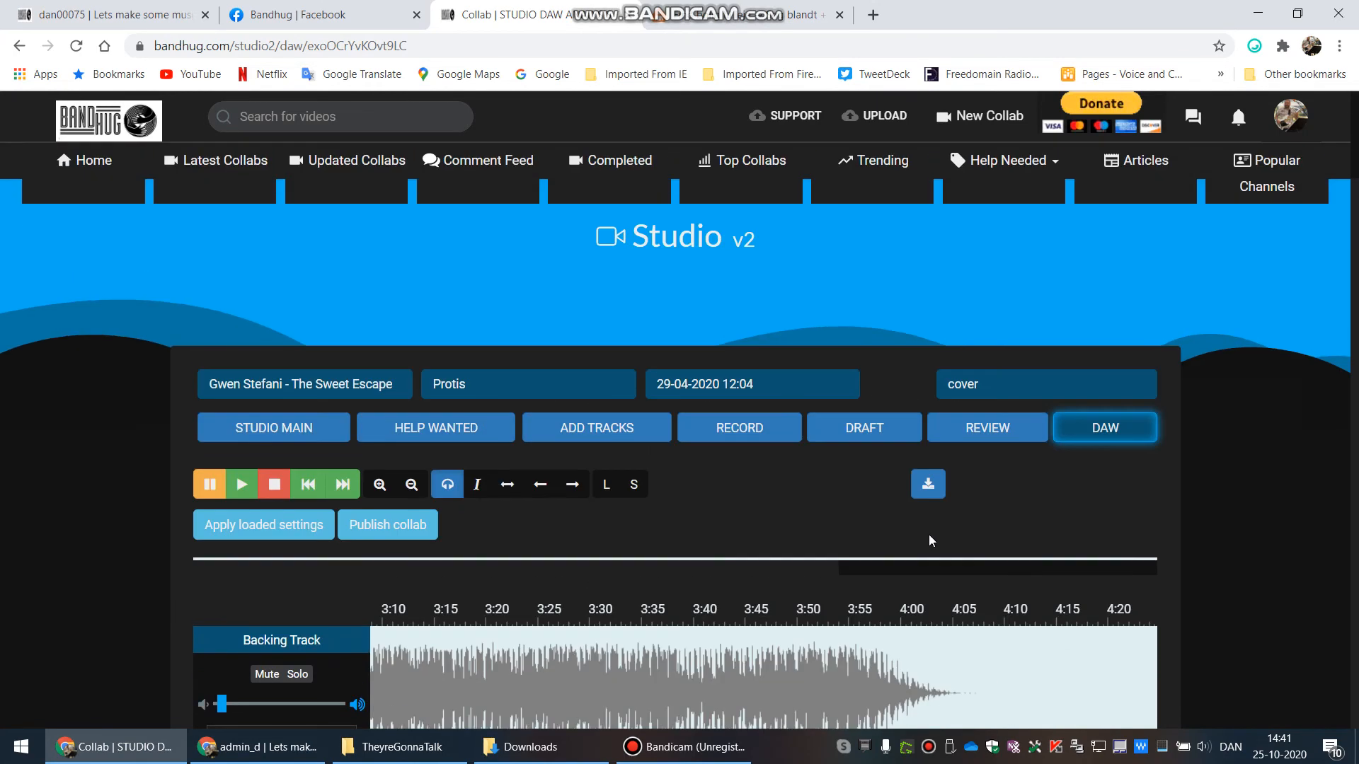
{"action": "scroll", "coordinate": [719, 484], "scroll_direction": "down", "scroll_amount": 2}
{"action": "left_click", "coordinate": [573, 368]}
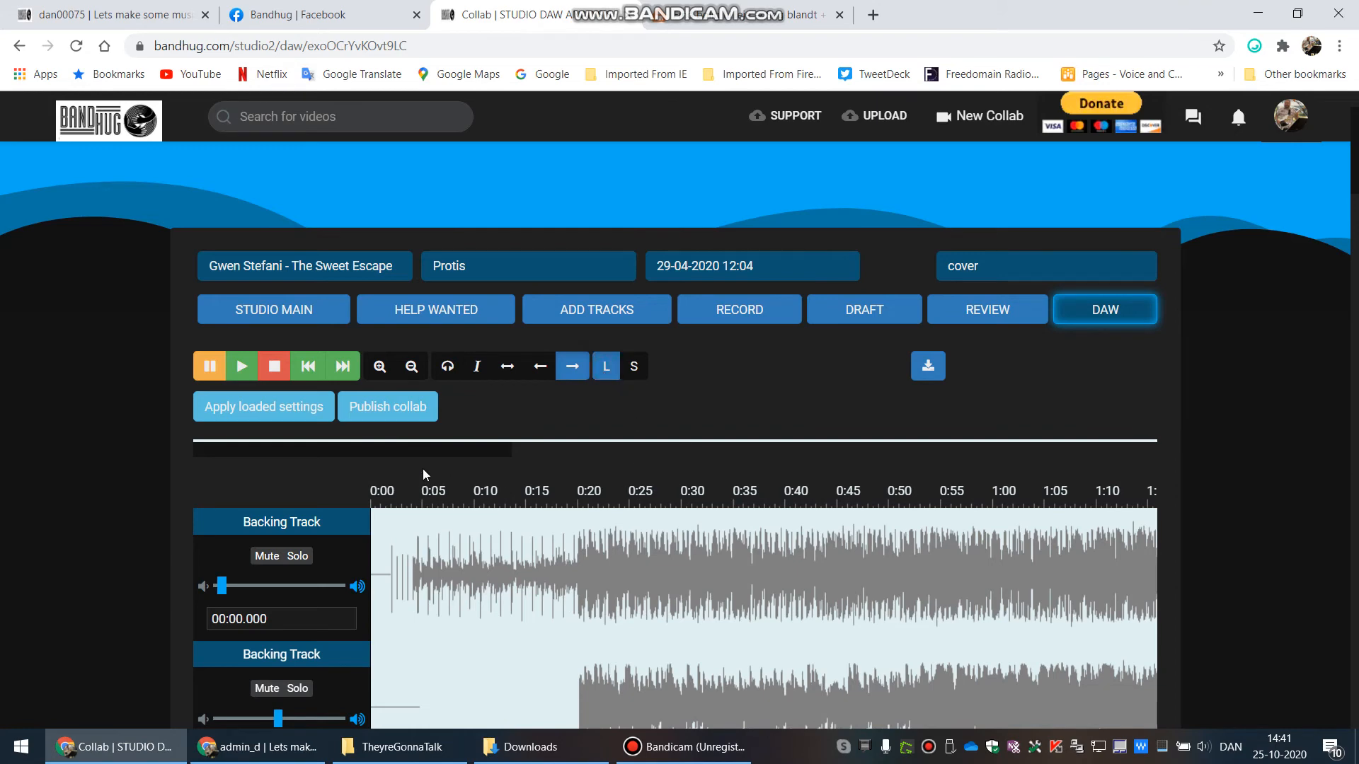
{"action": "left_click_drag", "start_coordinate": [416, 455], "coordinate": [1137, 418]}
{"action": "scroll", "coordinate": [903, 527], "scroll_direction": "down", "scroll_amount": 6}
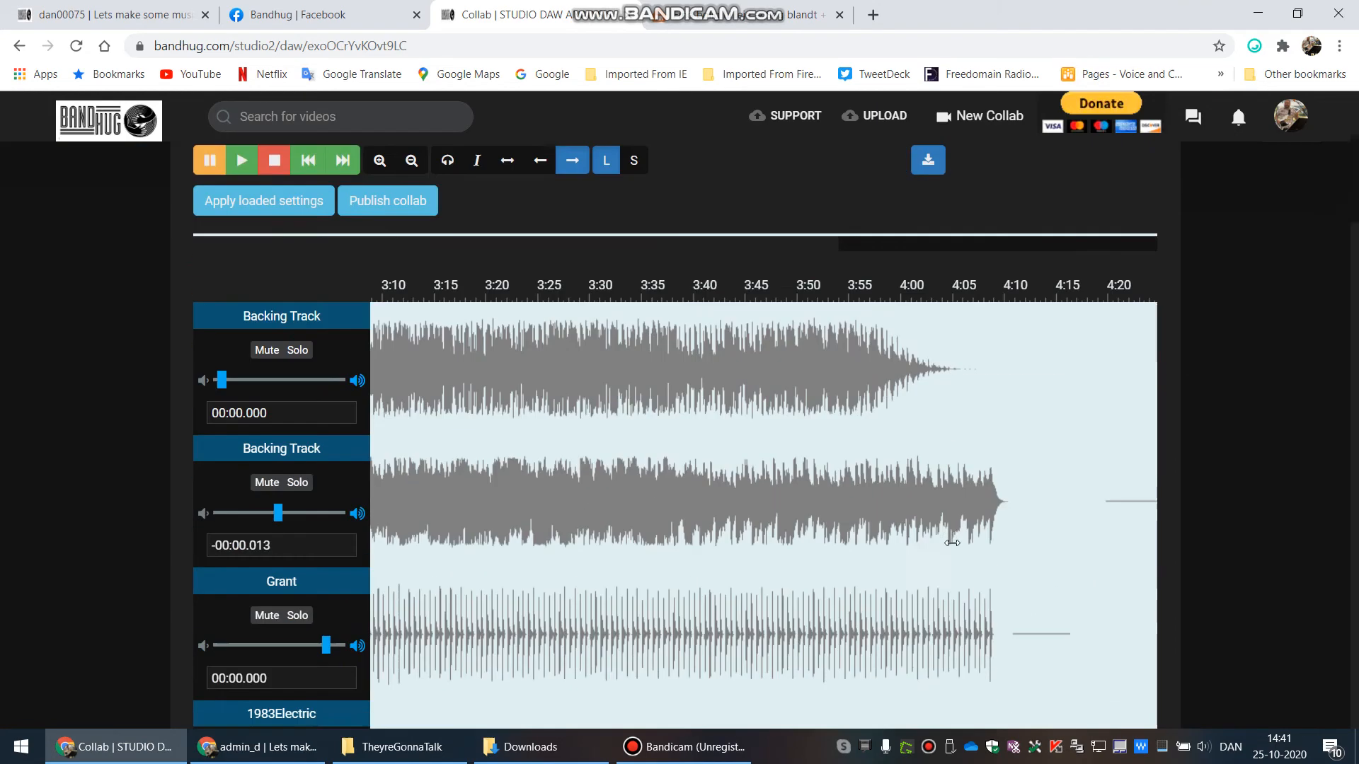
{"action": "scroll", "coordinate": [858, 477], "scroll_direction": "down", "scroll_amount": 4}
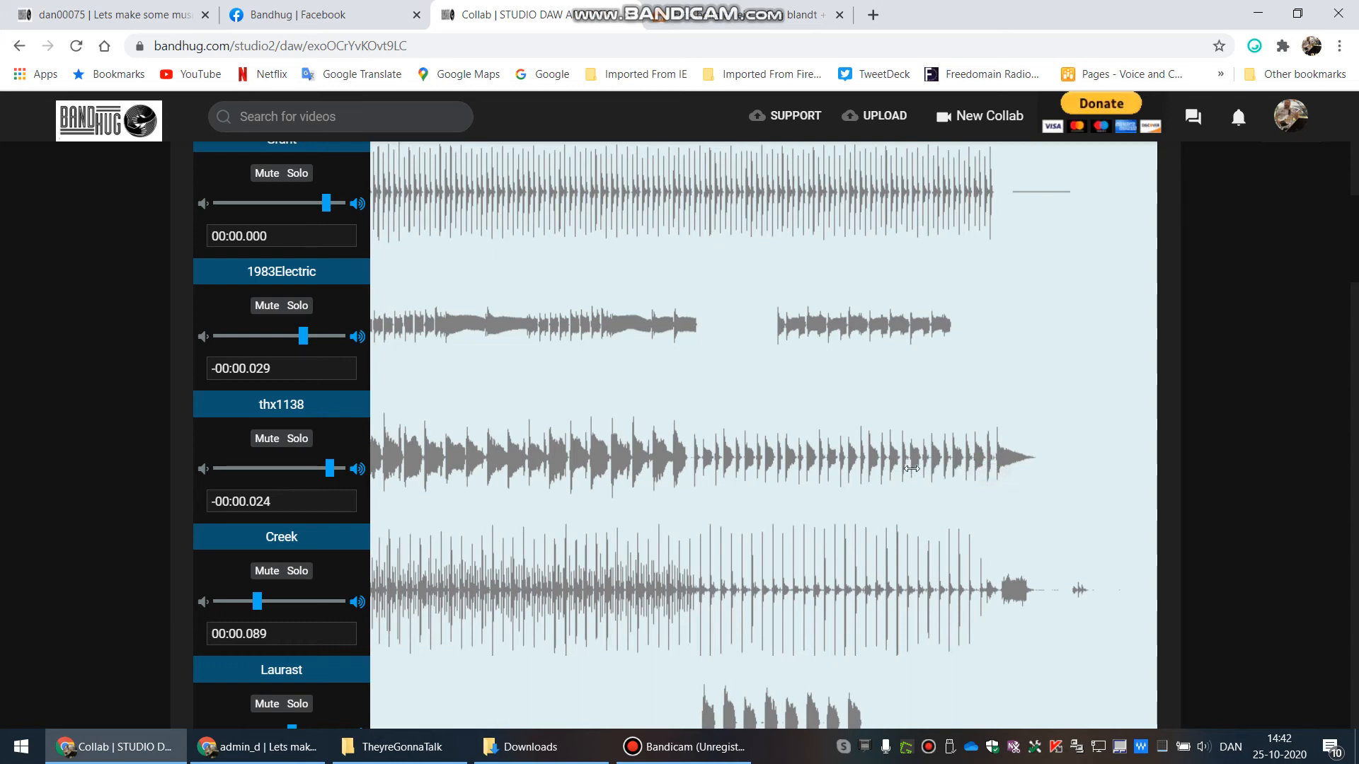
{"action": "left_click", "coordinate": [821, 467]}
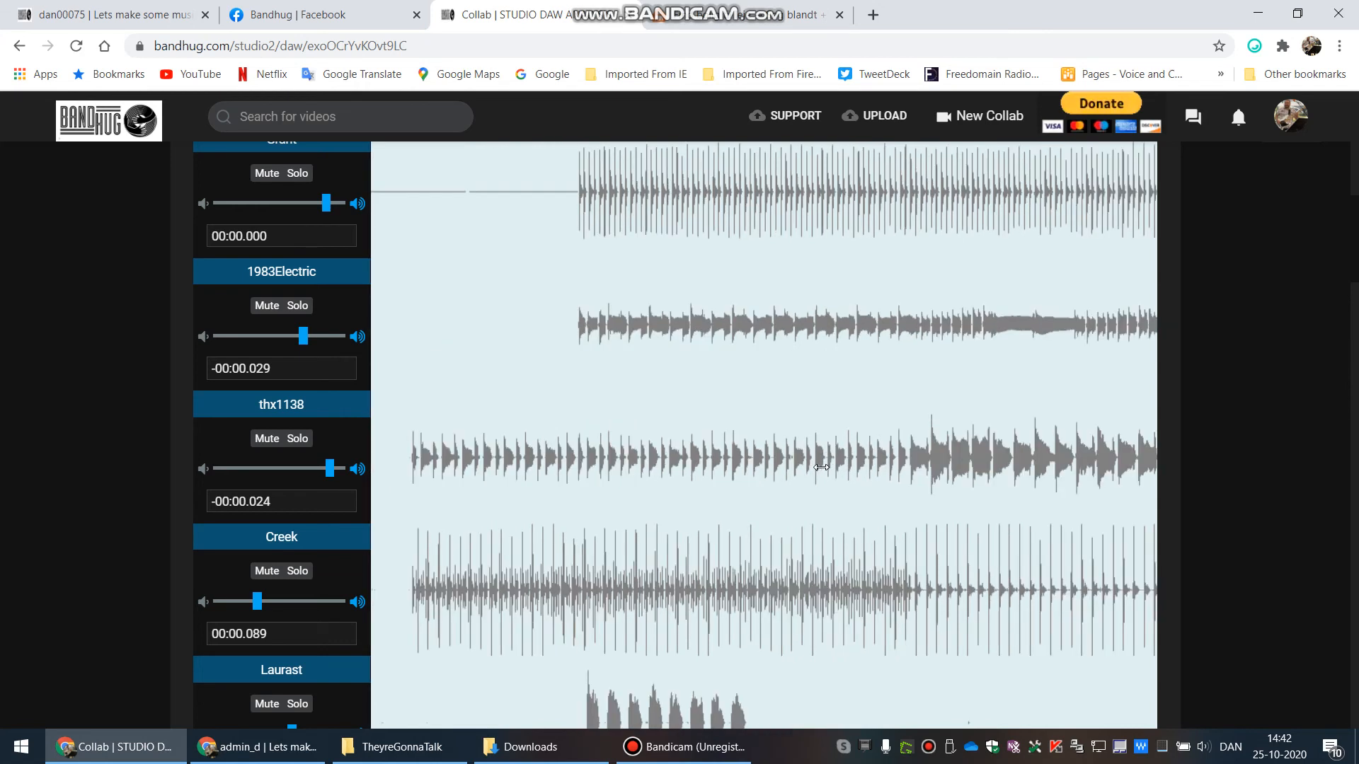
Step: Extend the thx1138 fade-out so it starts at about 3:20 and check its length at the end of the timeline
{"action": "scroll", "coordinate": [581, 197], "scroll_direction": "up", "scroll_amount": 10}
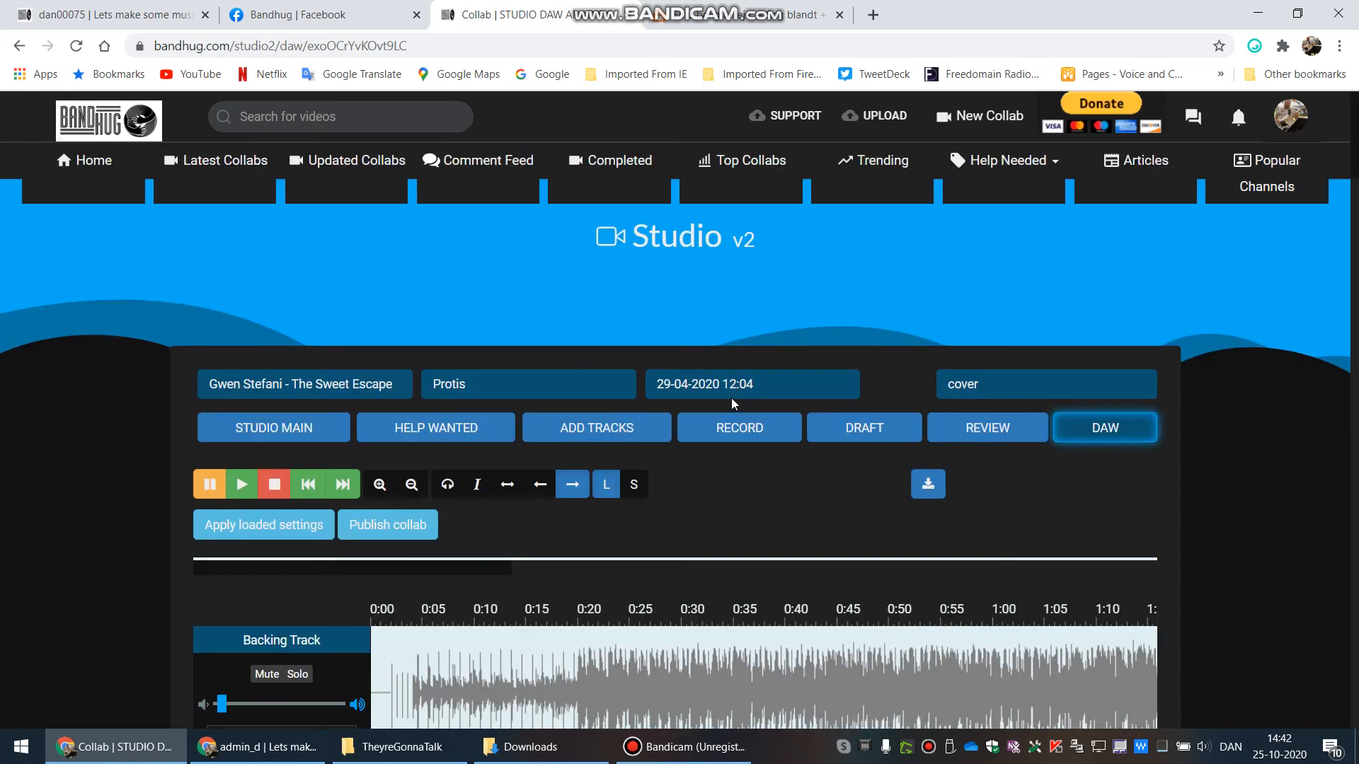
{"action": "left_click_drag", "start_coordinate": [437, 510], "coordinate": [1149, 477]}
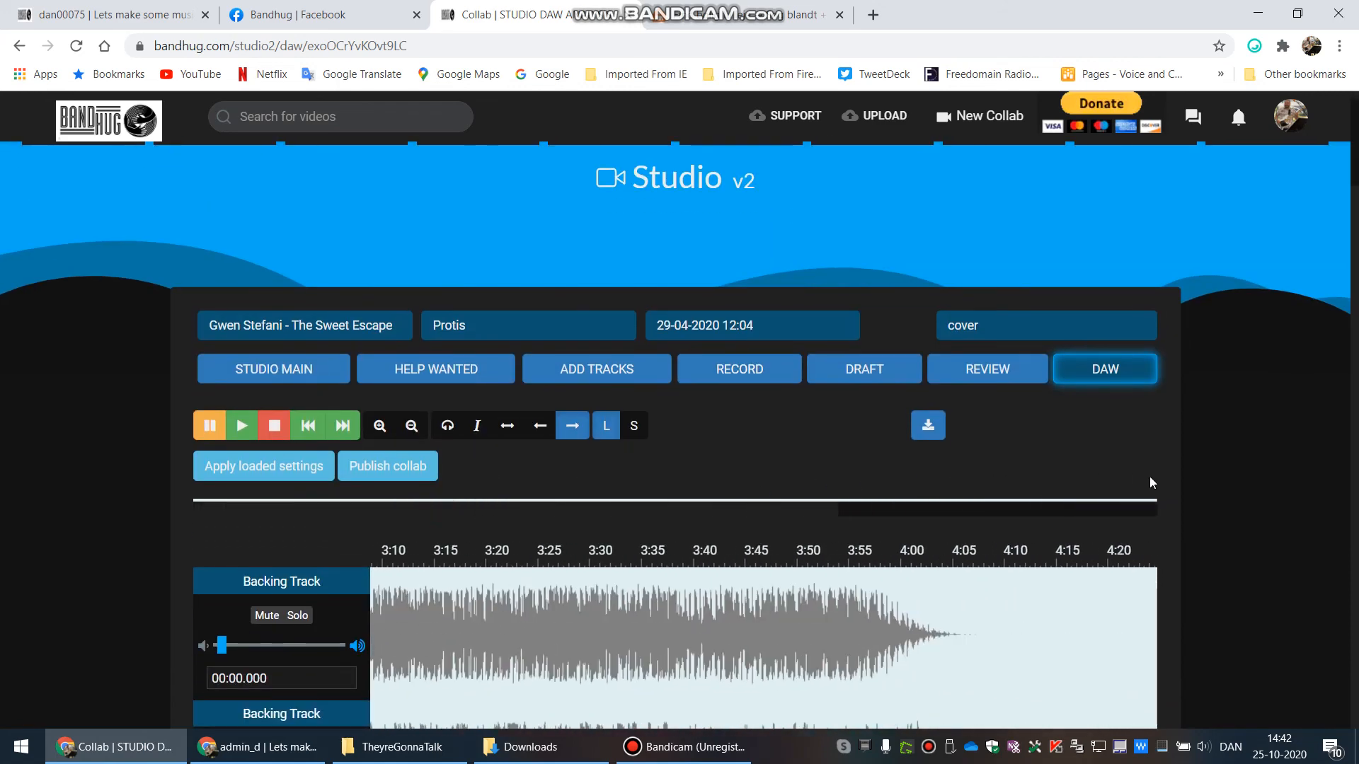
{"action": "scroll", "coordinate": [1045, 571], "scroll_direction": "down", "scroll_amount": 8}
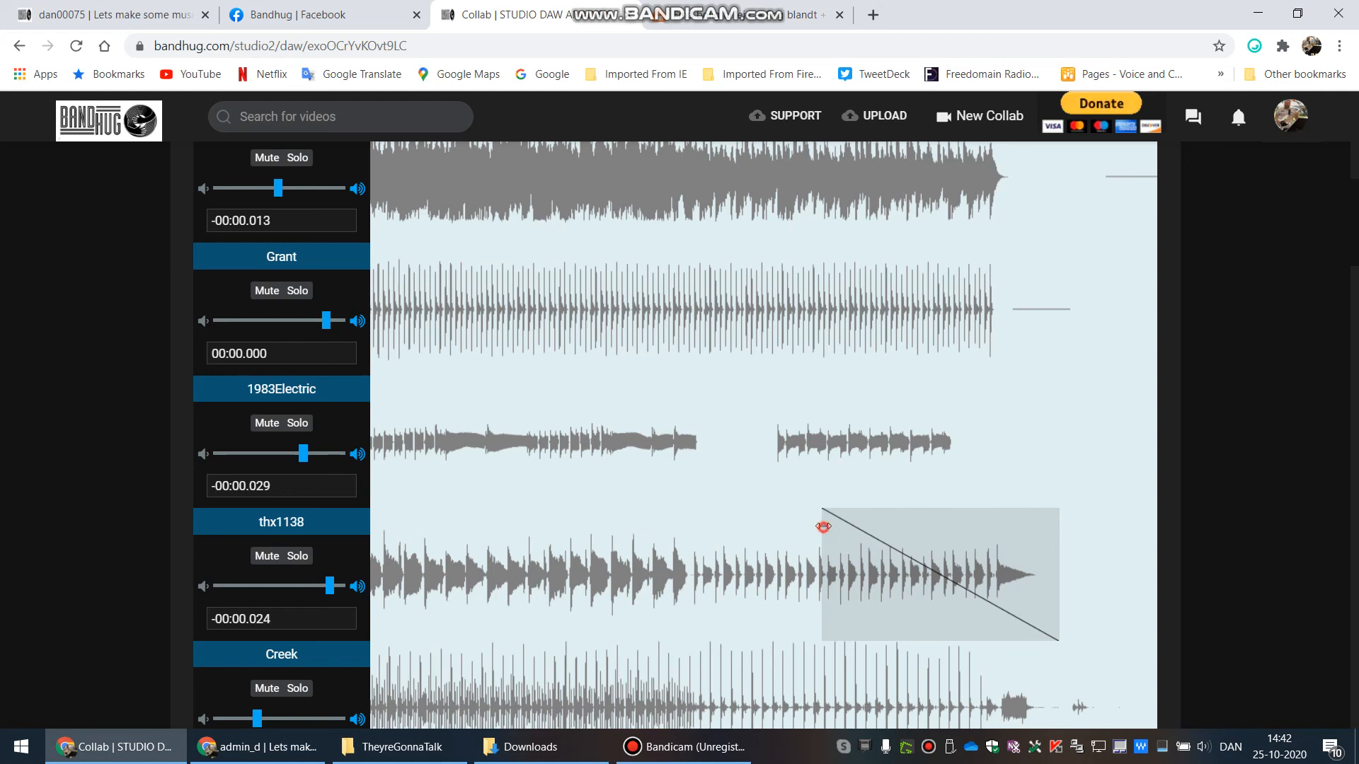
{"action": "left_click", "coordinate": [496, 522]}
{"action": "scroll", "coordinate": [986, 488], "scroll_direction": "up", "scroll_amount": 10}
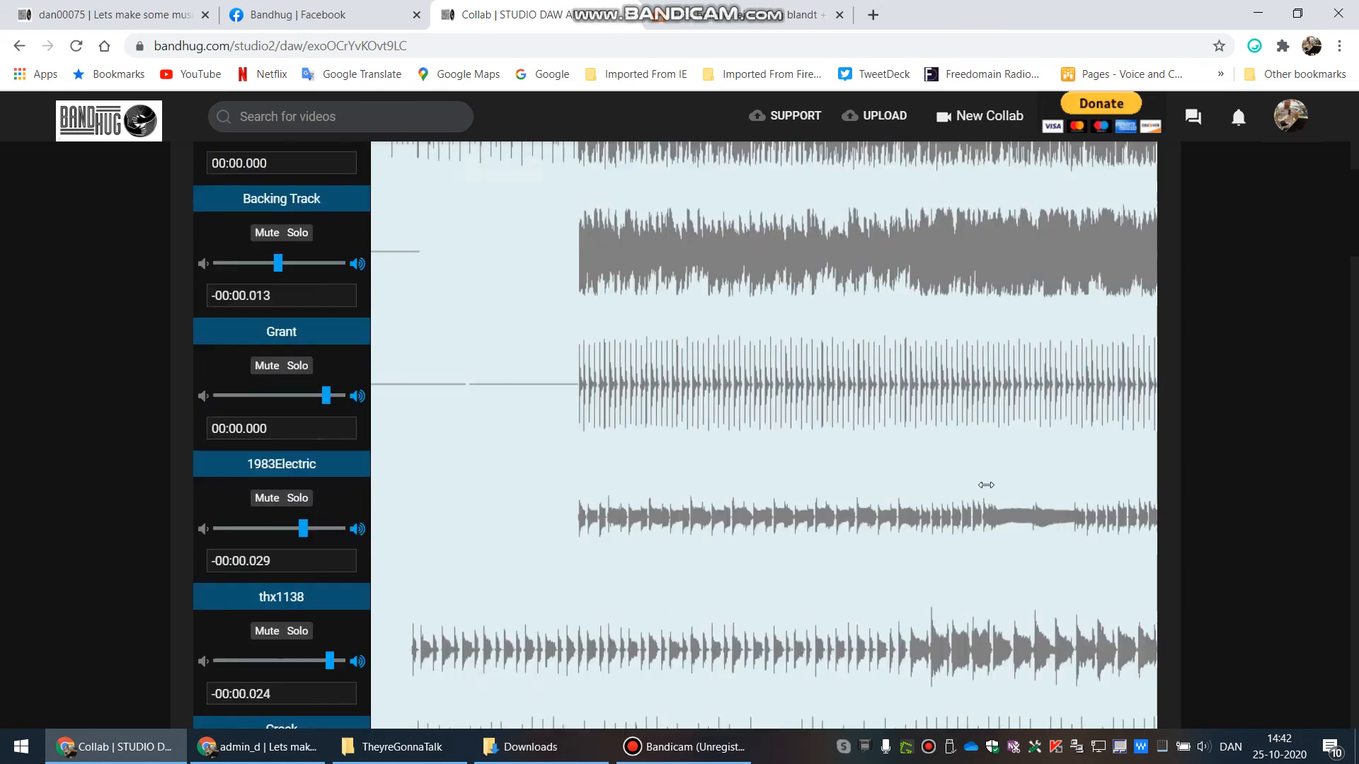
{"action": "left_click_drag", "start_coordinate": [469, 567], "coordinate": [1208, 531]}
{"action": "scroll", "coordinate": [1037, 577], "scroll_direction": "down", "scroll_amount": 10}
{"action": "scroll", "coordinate": [1044, 559], "scroll_direction": "down", "scroll_amount": 1}
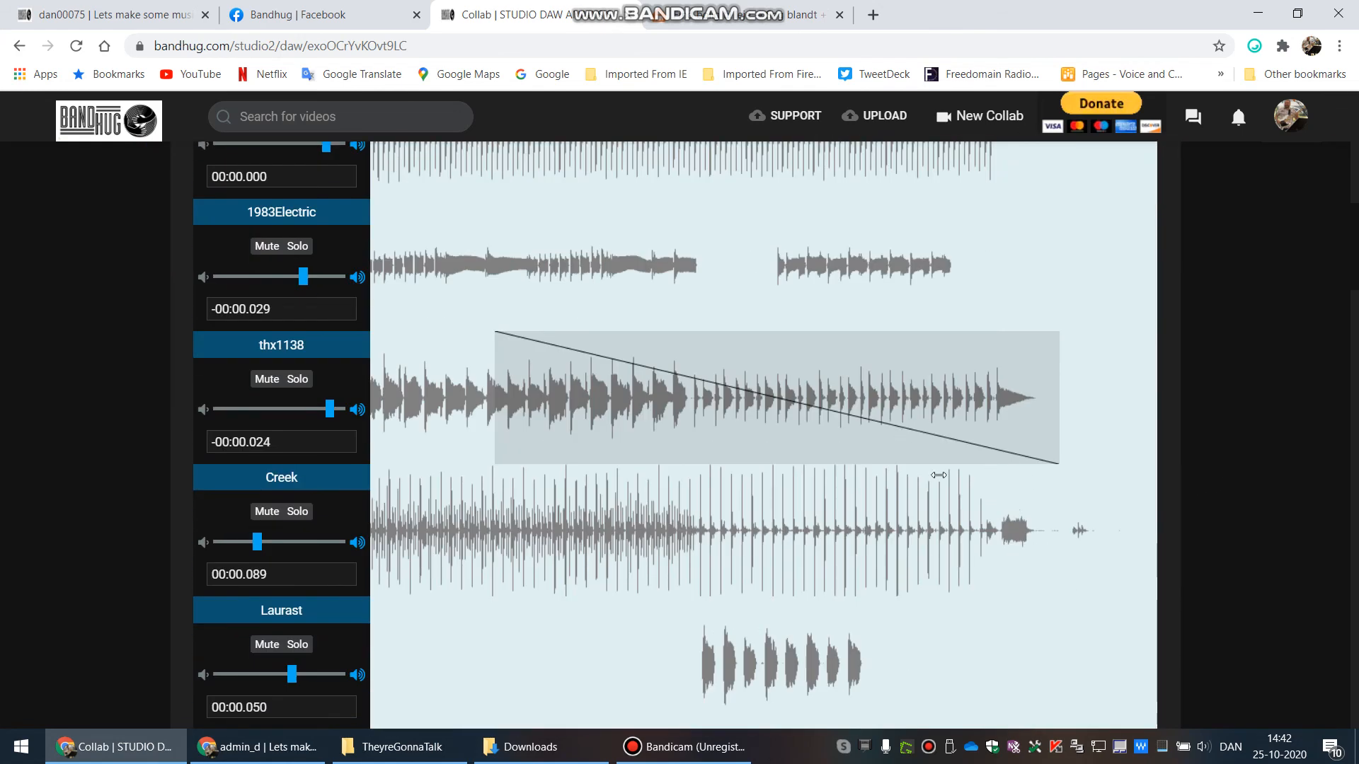
Step: Examine the extended thx1138 fade-out and the endings of the other tracks below it
{"action": "scroll", "coordinate": [920, 466], "scroll_direction": "up", "scroll_amount": 2}
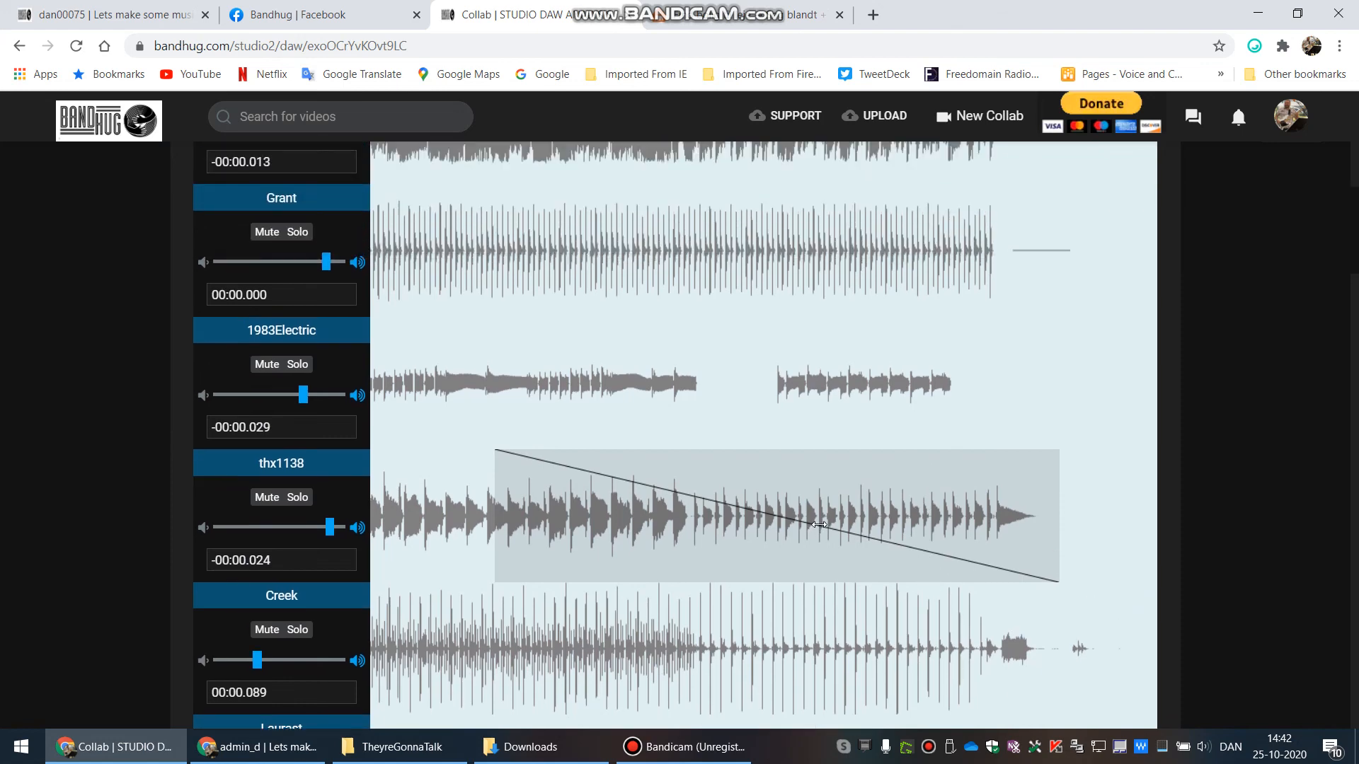
{"action": "scroll", "coordinate": [816, 528], "scroll_direction": "down", "scroll_amount": 4}
{"action": "scroll", "coordinate": [804, 531], "scroll_direction": "up", "scroll_amount": 7}
{"action": "scroll", "coordinate": [660, 549], "scroll_direction": "down", "scroll_amount": 2}
{"action": "scroll", "coordinate": [676, 549], "scroll_direction": "down", "scroll_amount": 12}
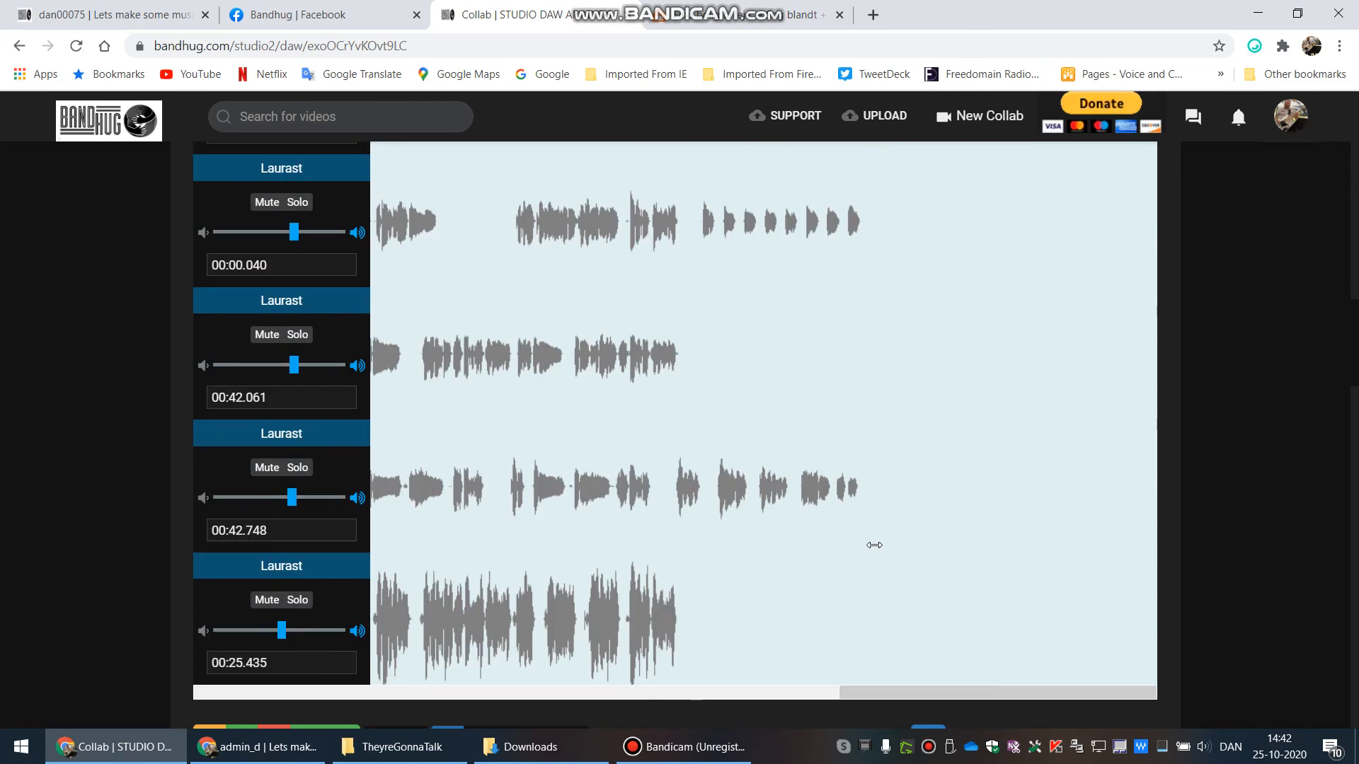
{"action": "scroll", "coordinate": [874, 545], "scroll_direction": "up", "scroll_amount": 1}
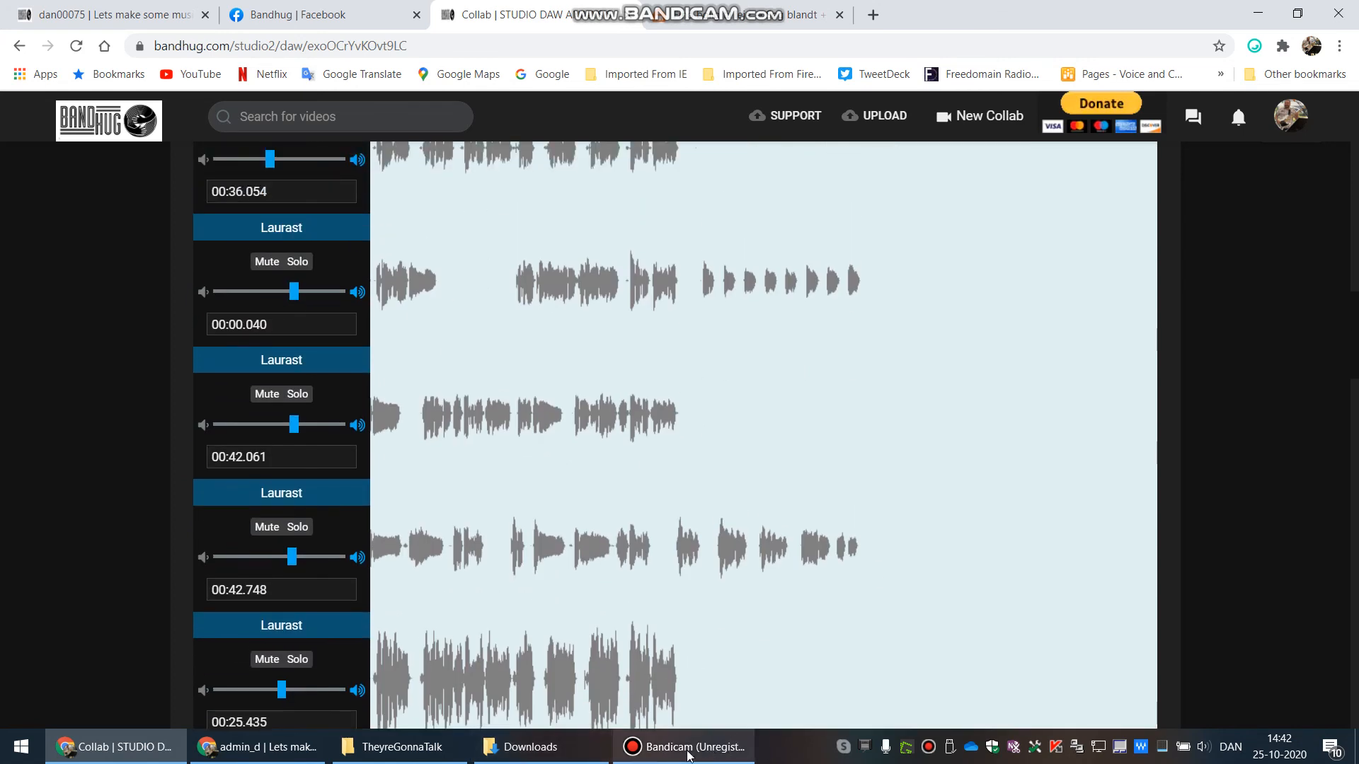
{"action": "left_click", "coordinate": [651, 752]}
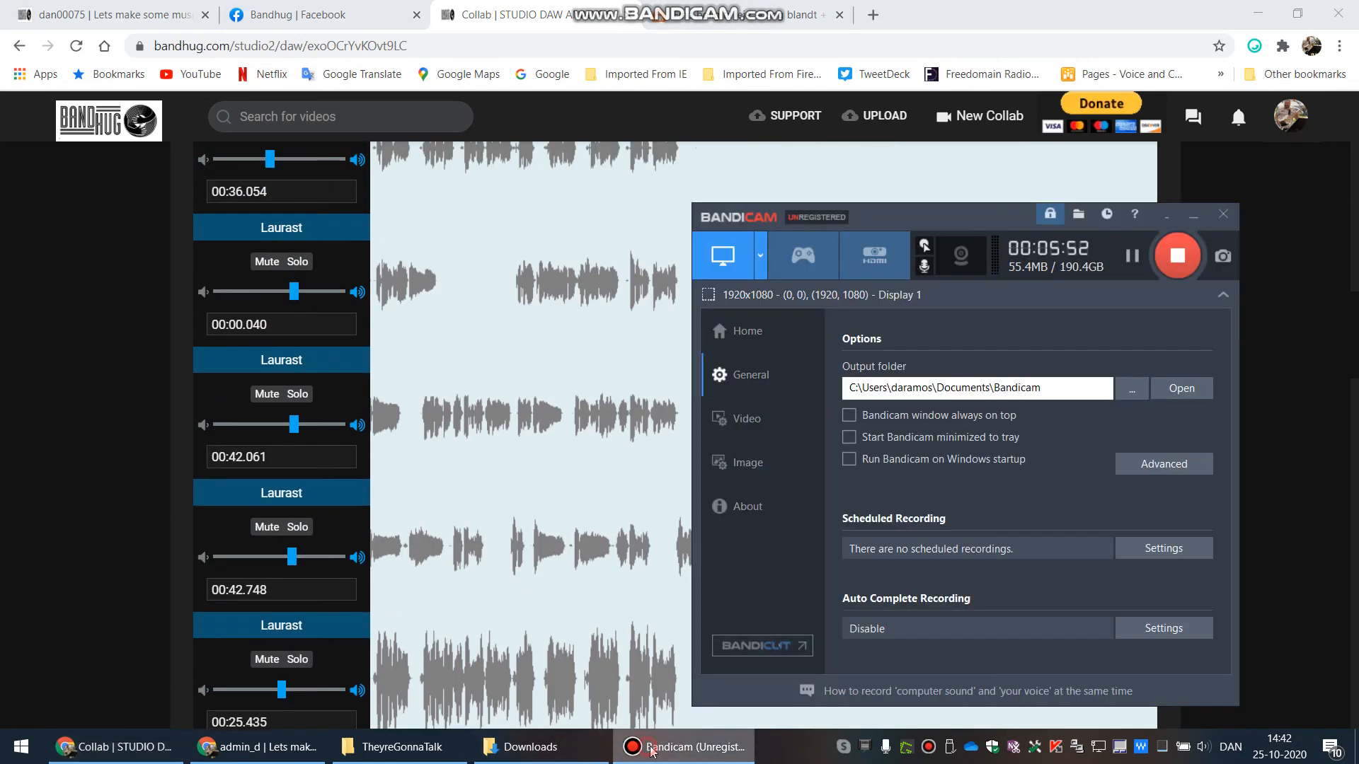